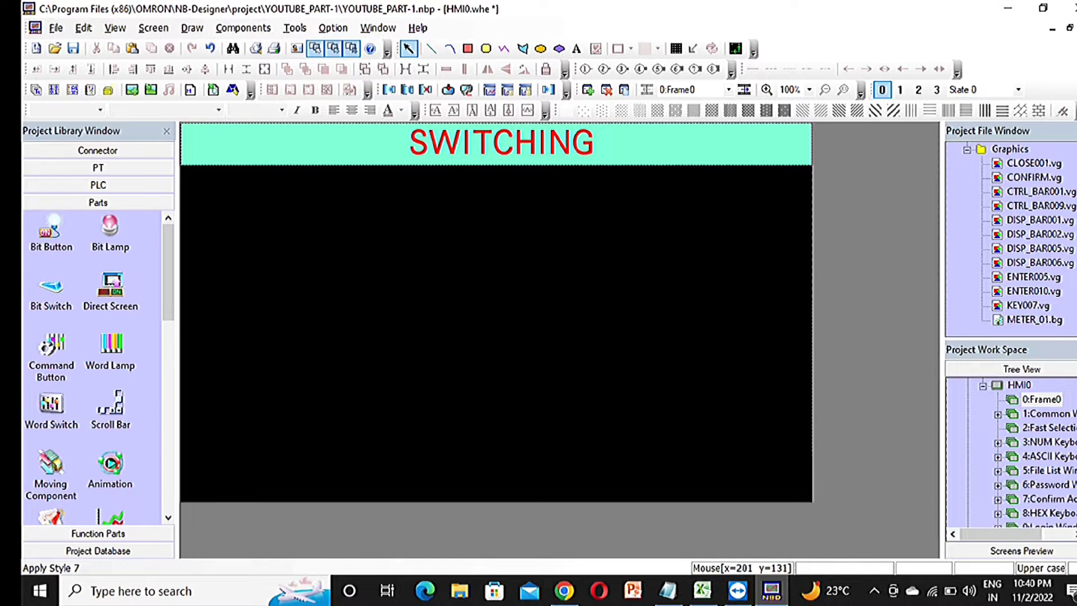
Step: Add a new screen named PAGE-1 at the end of the project
{"action": "left_click", "coordinate": [154, 27]}
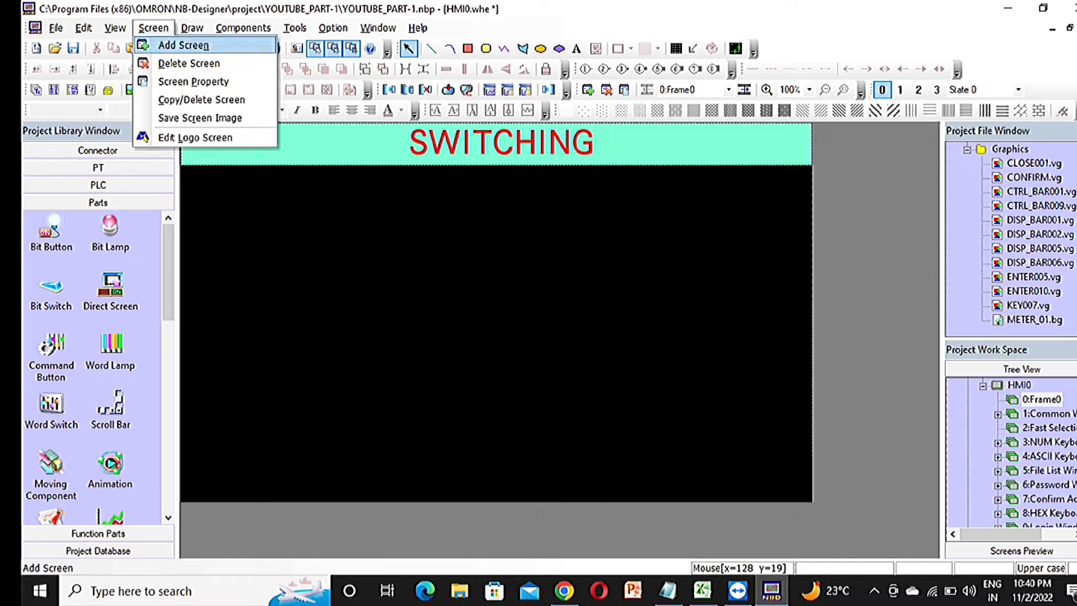
{"action": "left_click", "coordinate": [183, 45]}
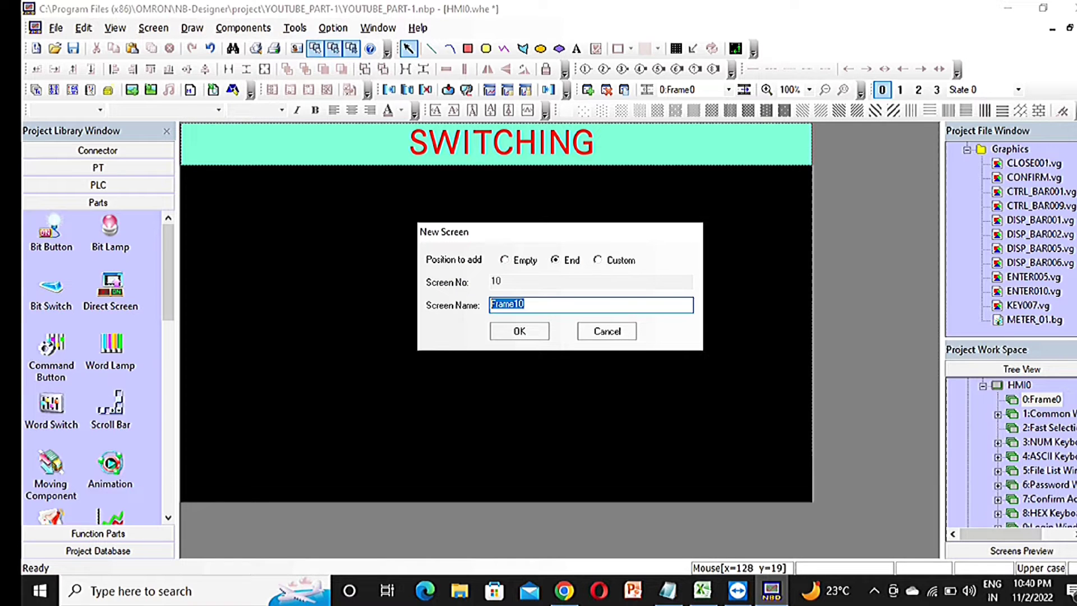
{"action": "type", "text": "PAGE-1"}
{"action": "key", "text": "Tab"}
{"action": "key", "text": "Return"}
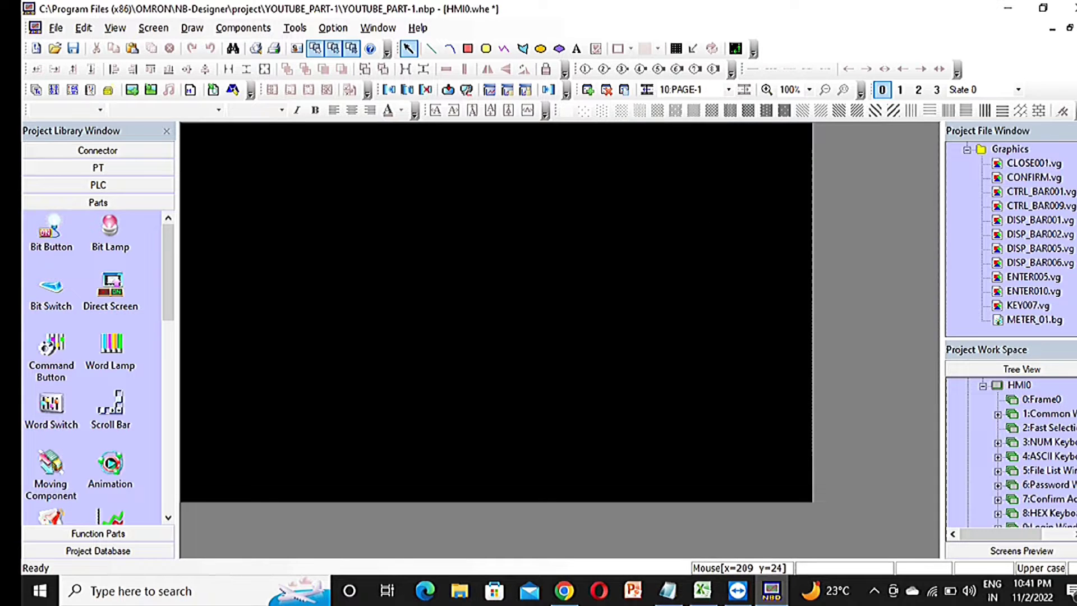
Step: Add another new screen named PAGE-2 at the end of the project
{"action": "left_click", "coordinate": [153, 27]}
{"action": "left_click", "coordinate": [168, 43]}
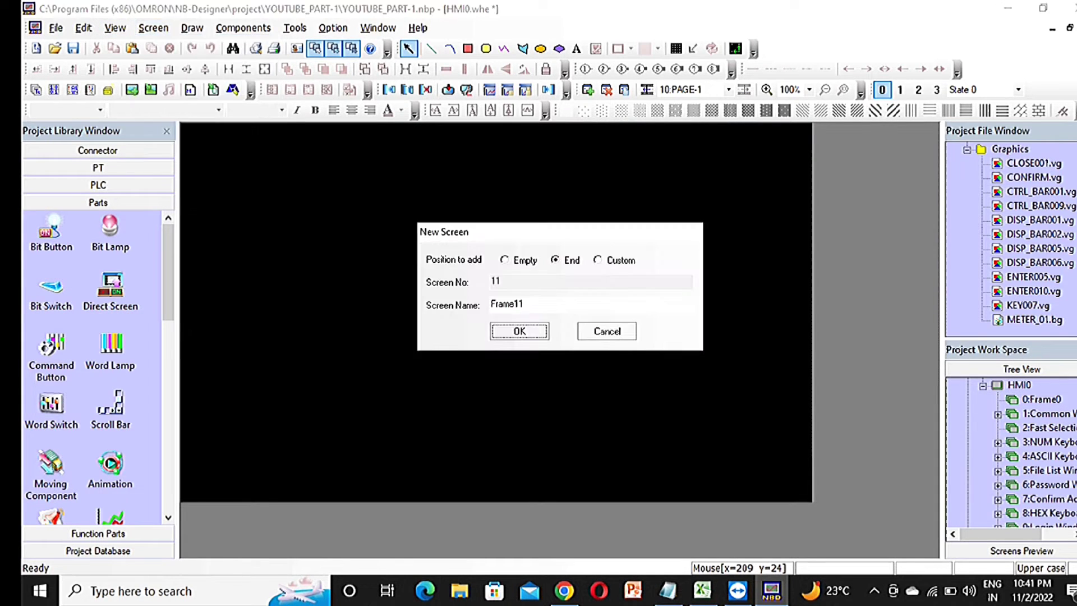
{"action": "key", "text": "shift+Tab"}
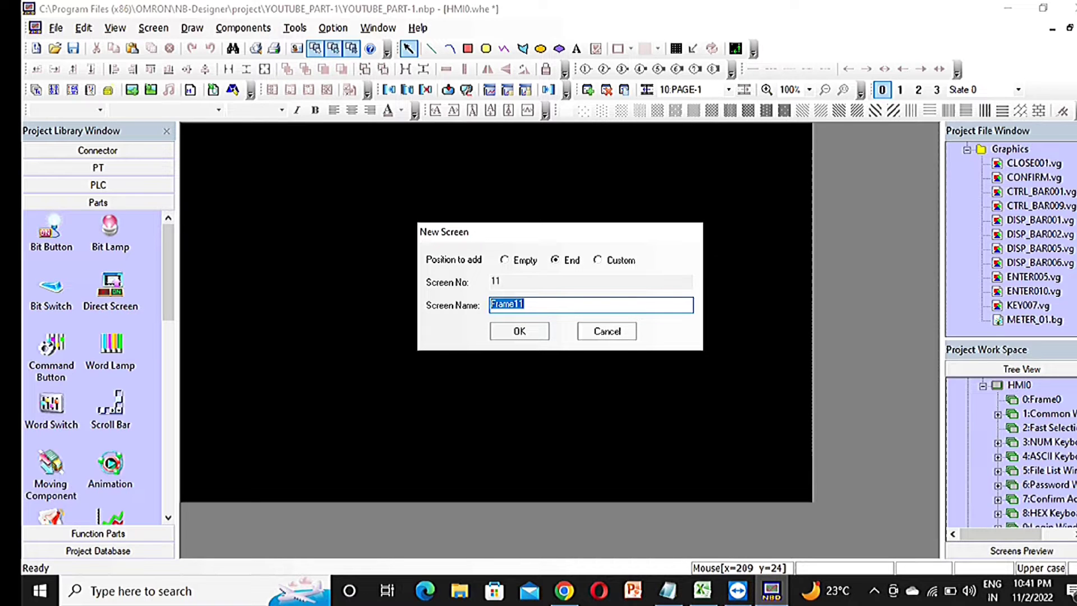
{"action": "type", "text": "PAGE-2"}
{"action": "key", "text": "Return"}
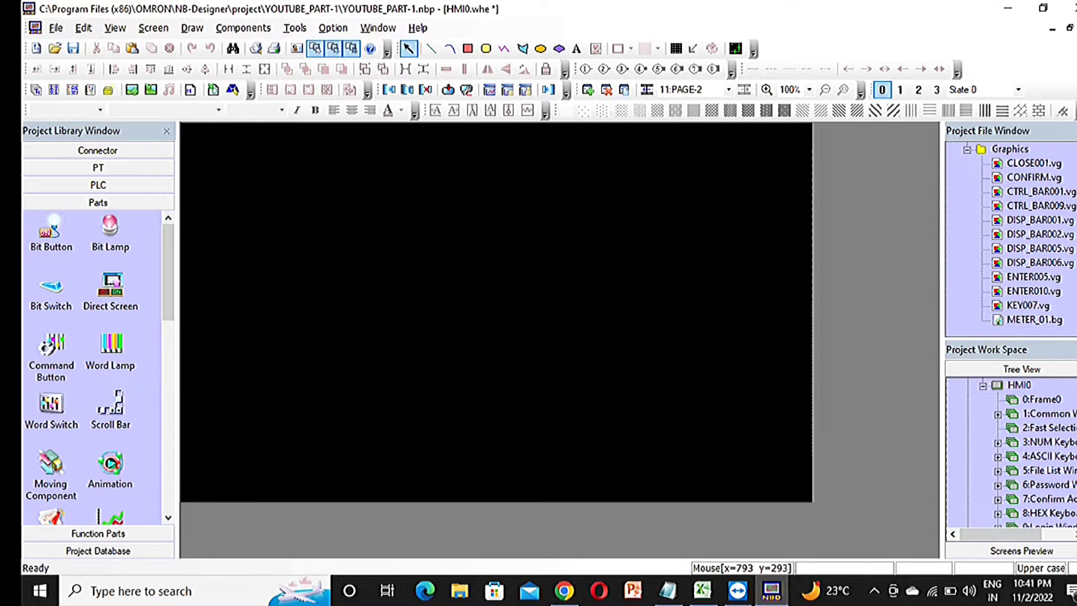
Step: Return to the 0:Frame0 screen and insert a Function Key component
{"action": "double_click", "coordinate": [1041, 399]}
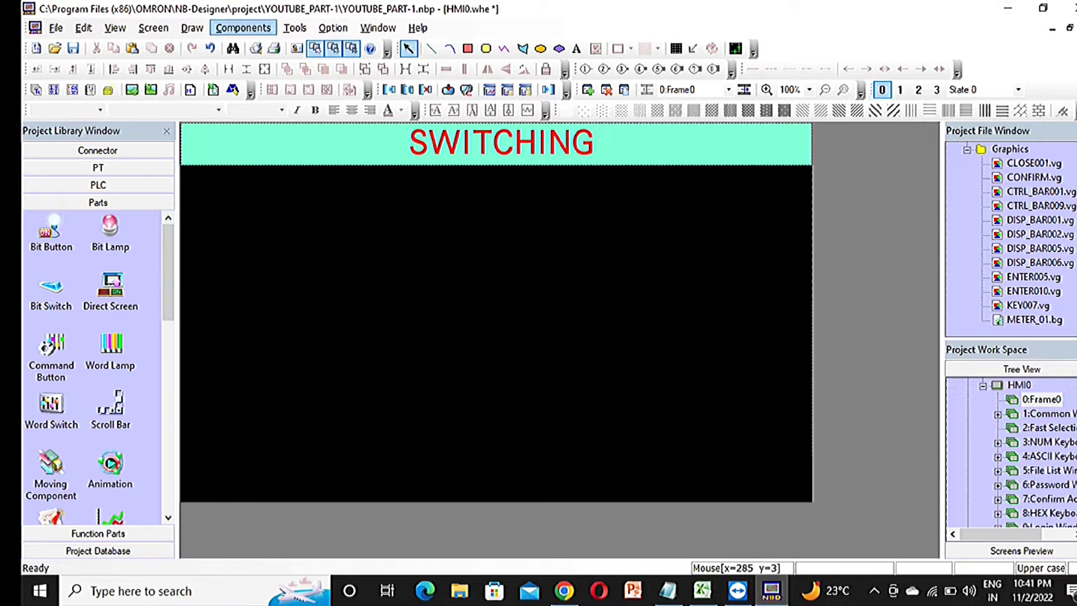
{"action": "left_click", "coordinate": [243, 27]}
{"action": "mouse_move", "coordinate": [249, 28]}
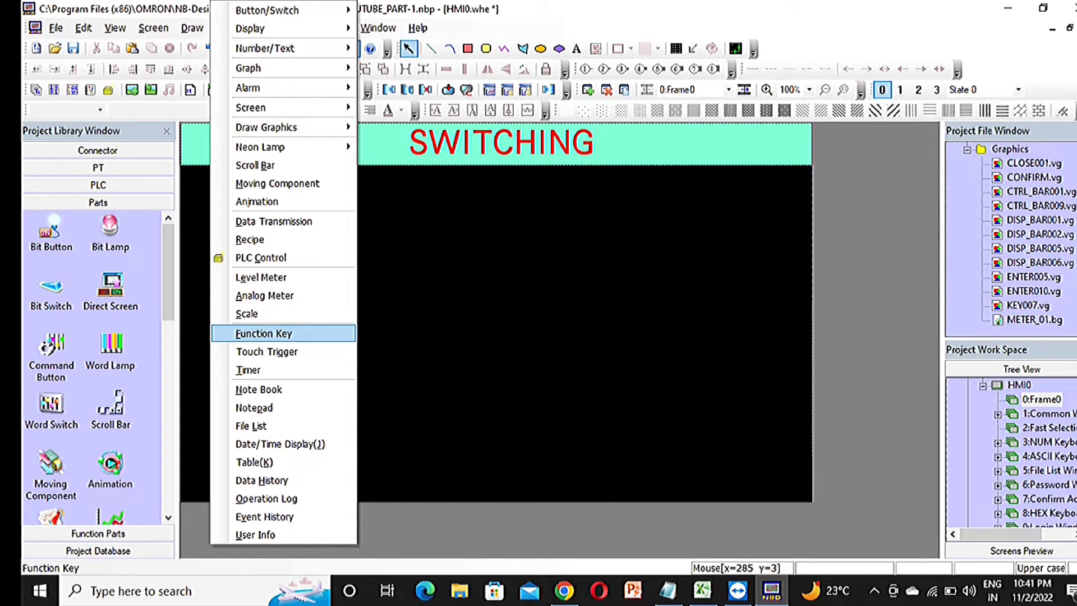
{"action": "left_click", "coordinate": [264, 333]}
{"action": "left_click", "coordinate": [255, 331]}
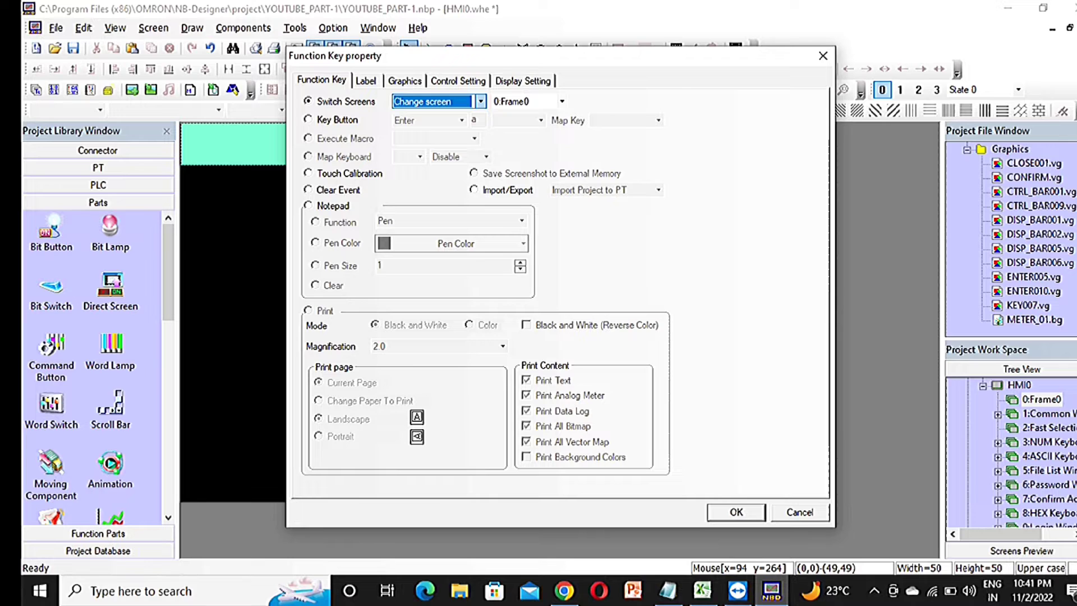
Step: Configure the function key to switch screens using Change screen with 10:PAGE-1 as the target
{"action": "key", "text": "alt+Down"}
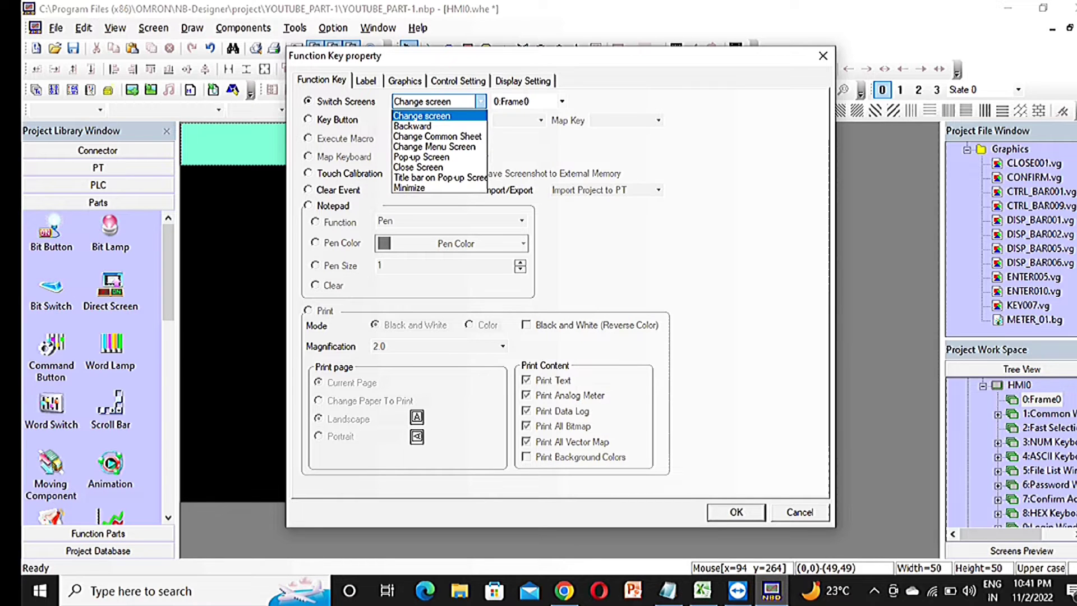
{"action": "key", "text": "Return"}
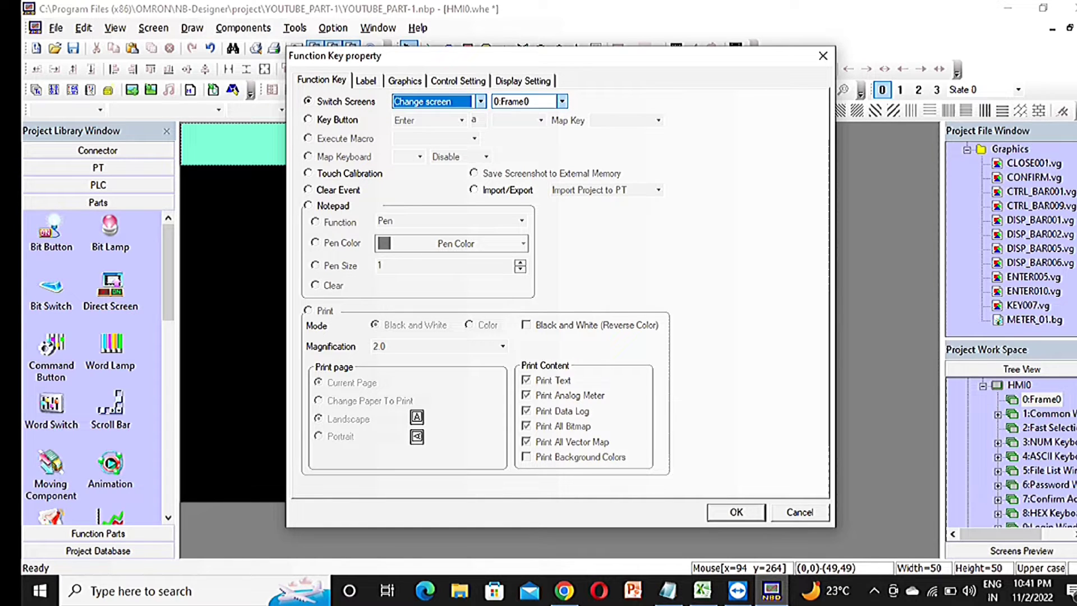
{"action": "left_click", "coordinate": [561, 101]}
{"action": "key", "text": "Down"}
{"action": "key", "text": "Down"}
{"action": "key", "text": "Down"}
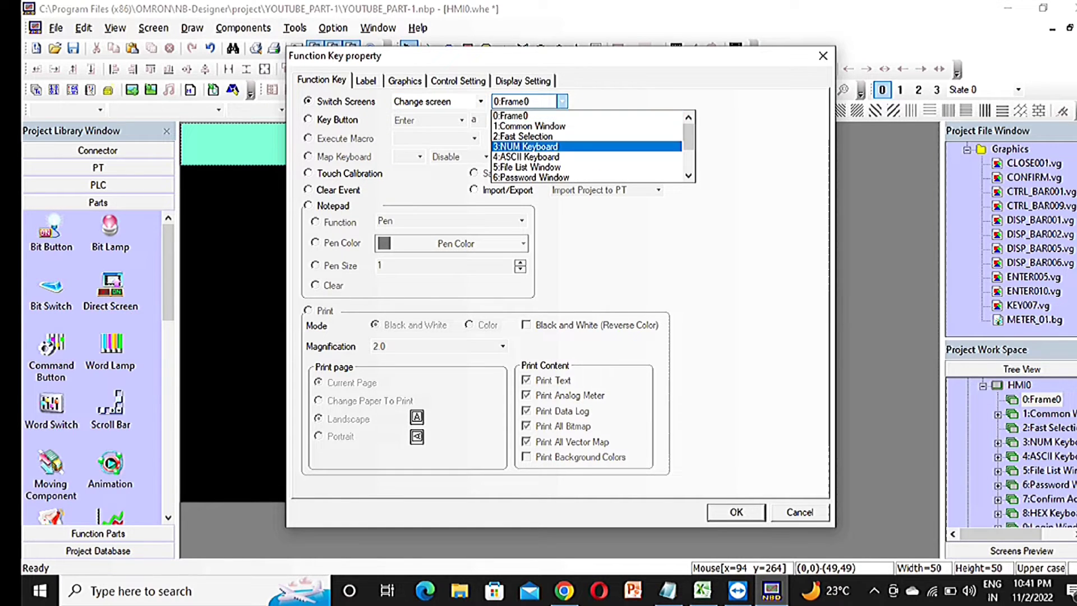
{"action": "key", "text": "Down"}
{"action": "key", "text": "Down"}
{"action": "key", "text": "Down"}
{"action": "key", "text": "Down"}
{"action": "key", "text": "Down"}
{"action": "key", "text": "Down"}
{"action": "key", "text": "Down"}
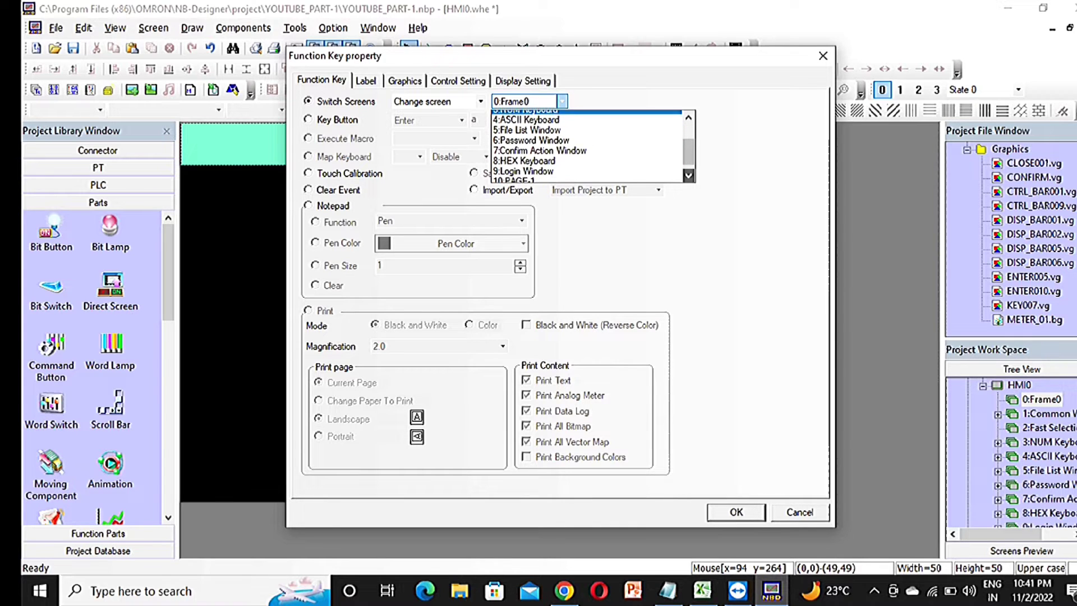
{"action": "key", "text": "Return"}
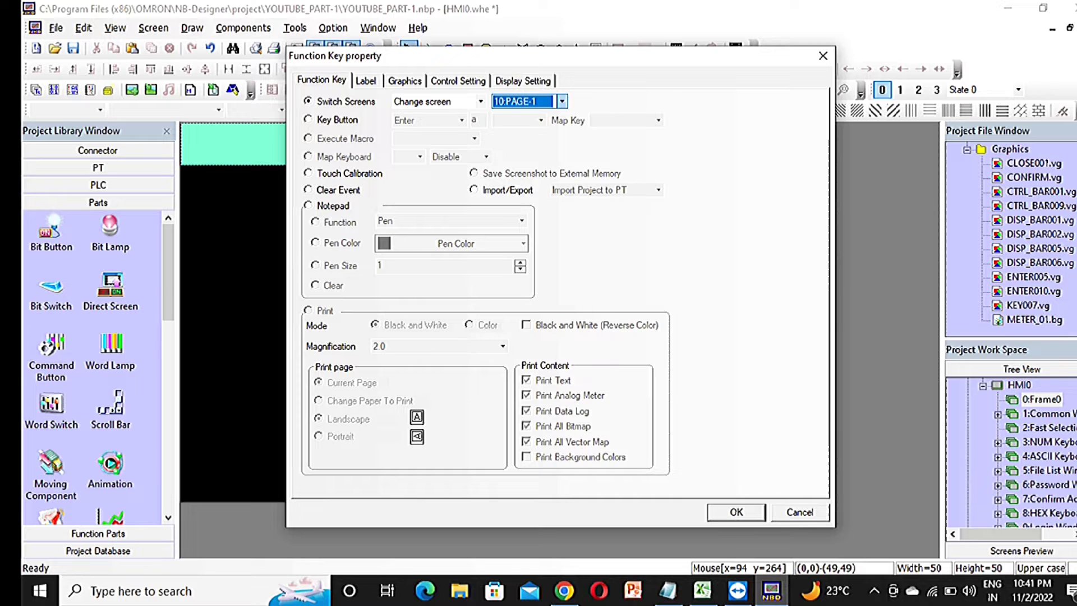
Step: Enter PAGE-1 as the function key's label message for state 0
{"action": "key", "text": "ctrl+Tab"}
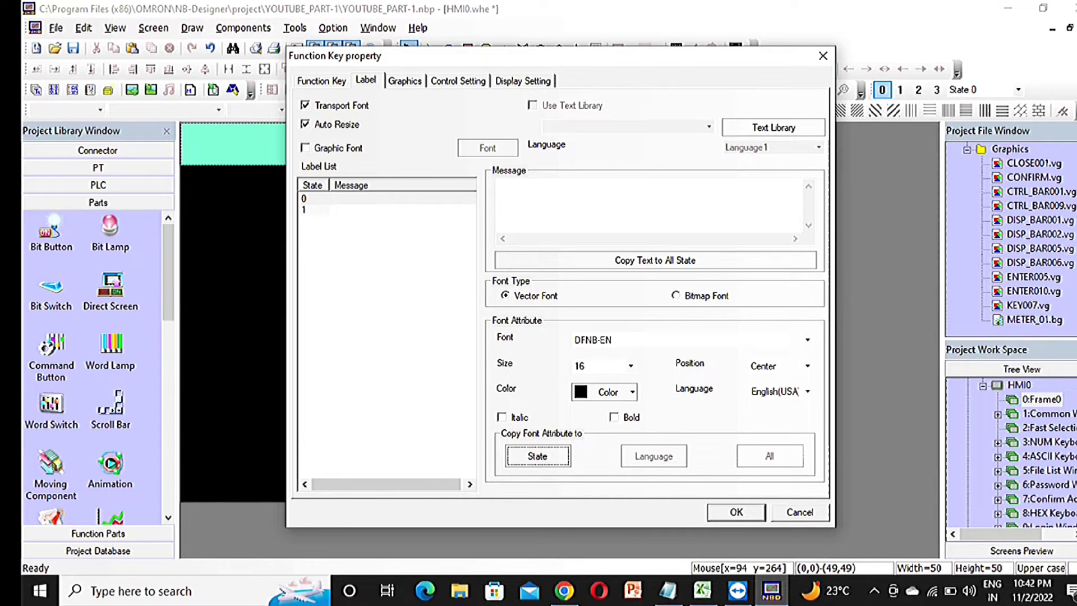
{"action": "left_click", "coordinate": [497, 184]}
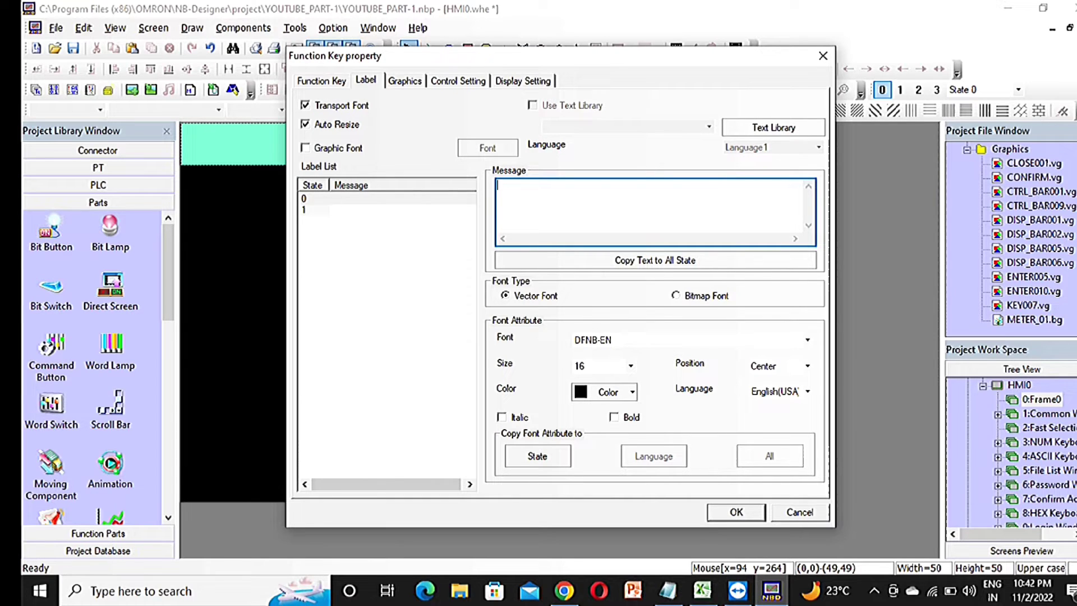
{"action": "type", "text": "PAGE-1"}
Step: Enter PAGE-1 as the function key's label message for state 1
{"action": "left_click", "coordinate": [336, 209]}
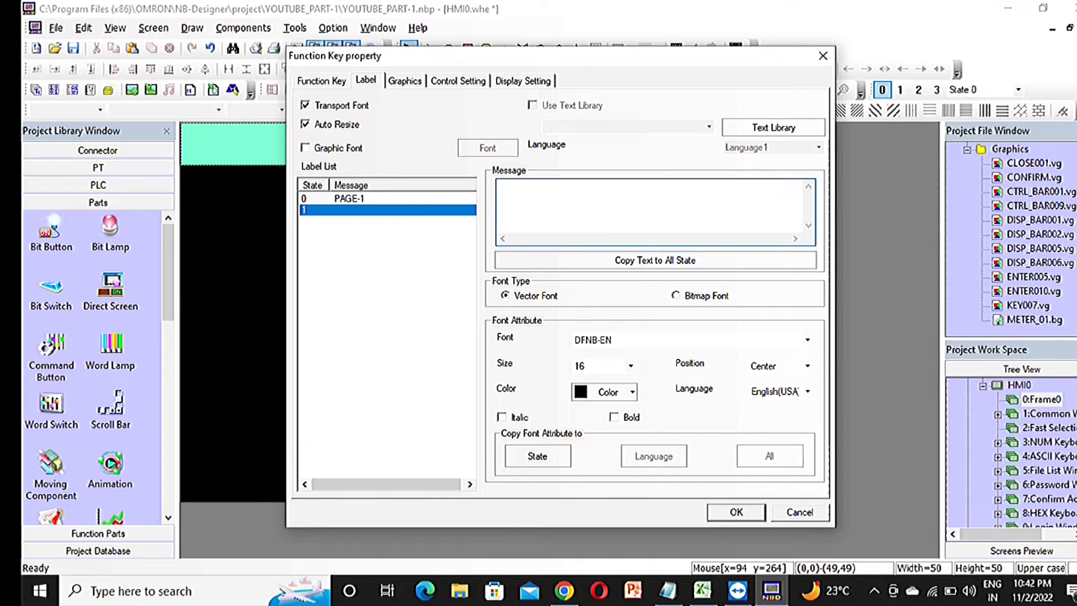
{"action": "left_click", "coordinate": [561, 208]}
{"action": "type", "text": "PAGE-"}
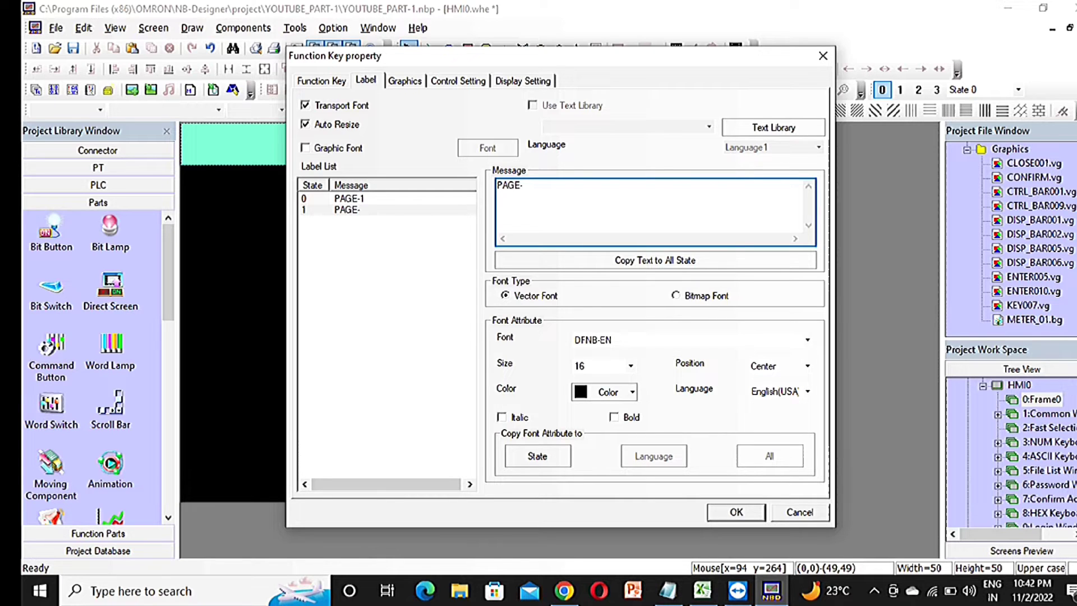
{"action": "key", "text": "BackSpace"}
{"action": "key", "text": "BackSpace"}
{"action": "key", "text": "BackSpace"}
{"action": "key", "text": "BackSpace"}
{"action": "type", "text": "HO"}
{"action": "key", "text": "BackSpace"}
{"action": "key", "text": "BackSpace"}
{"action": "type", "text": "PAGE-1"}
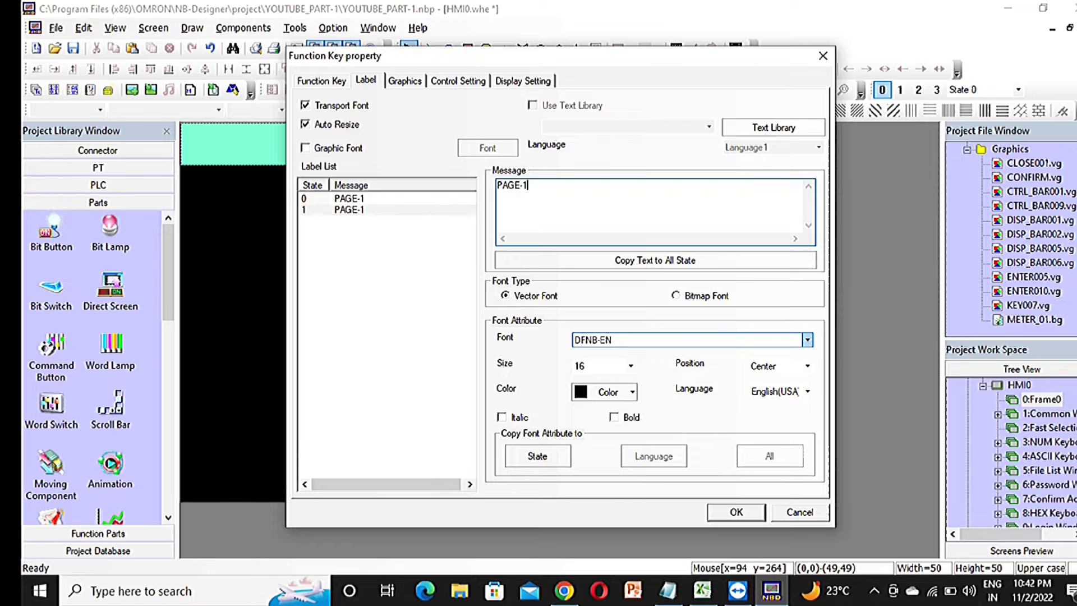
Step: Set the label font to Franklin Gothic Demi Cond and accept the TrueType licence notice
{"action": "left_click", "coordinate": [807, 339]}
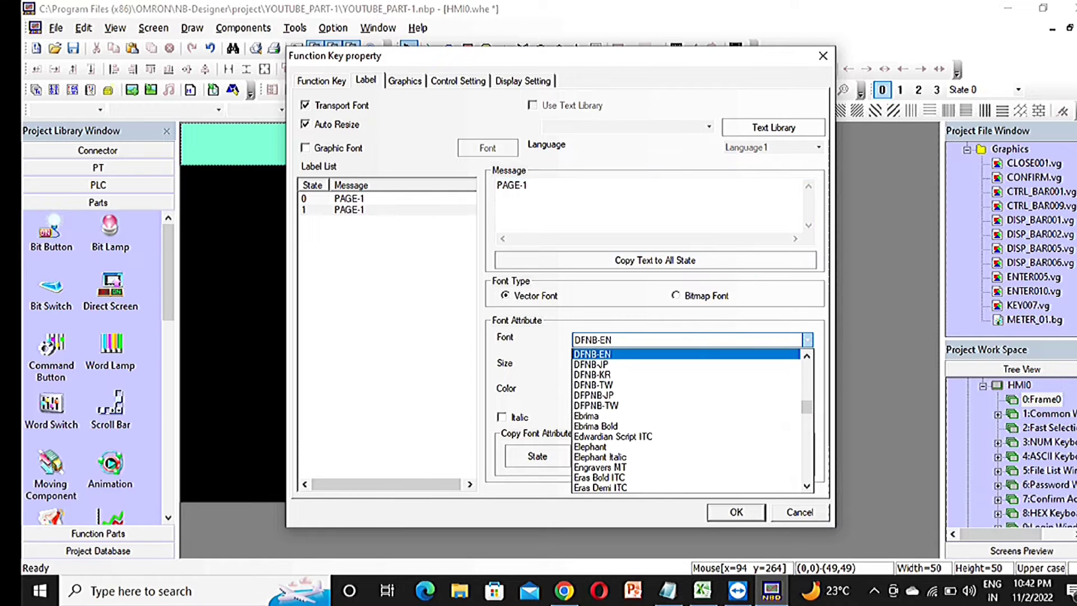
{"action": "left_click", "coordinate": [807, 485]}
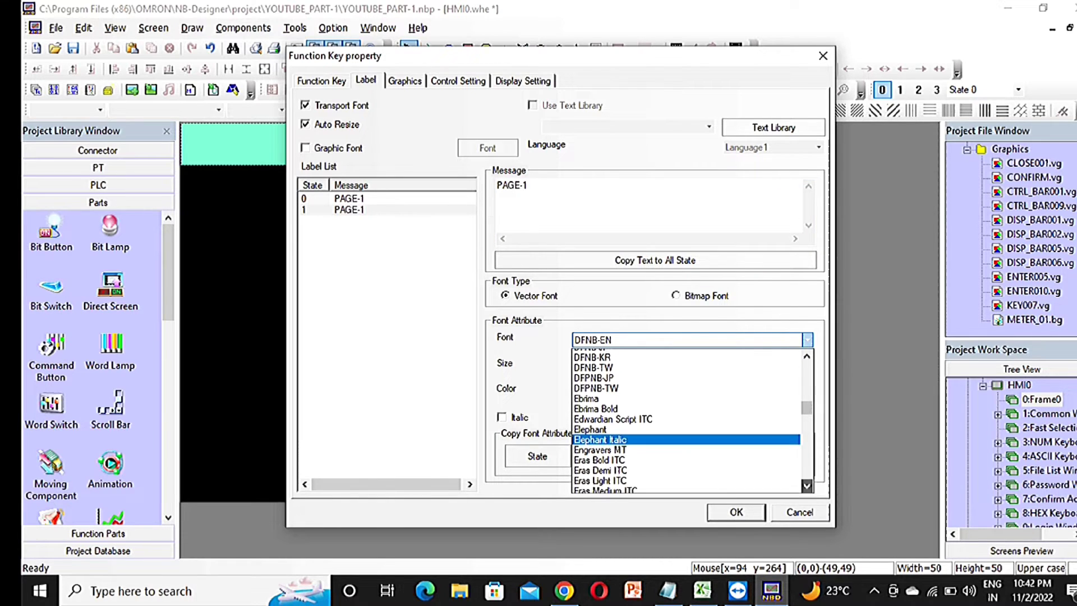
{"action": "scroll", "coordinate": [687, 421], "scroll_direction": "down", "scroll_amount": 2}
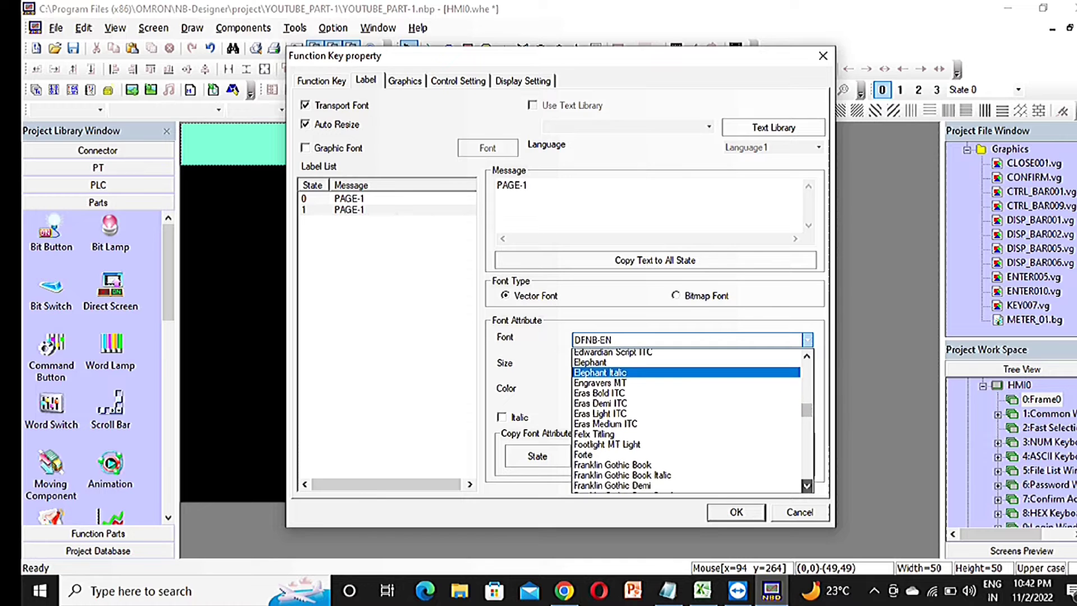
{"action": "left_click", "coordinate": [628, 467]}
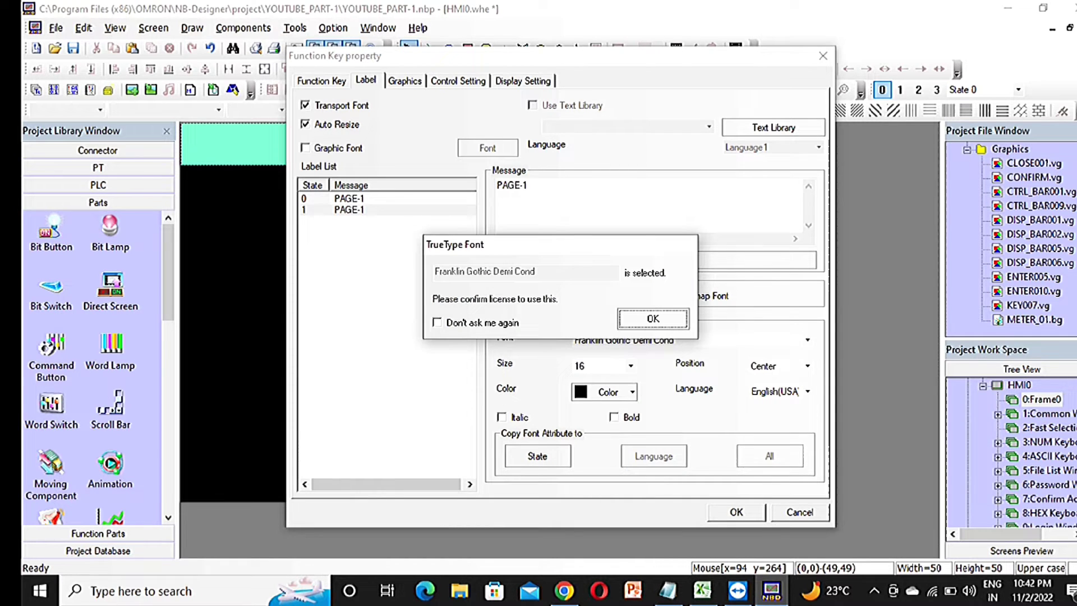
{"action": "key", "text": "Return"}
Step: Set the label font to Gadugi and turn on Don't ask me again in the licence notice
{"action": "left_click", "coordinate": [807, 340]}
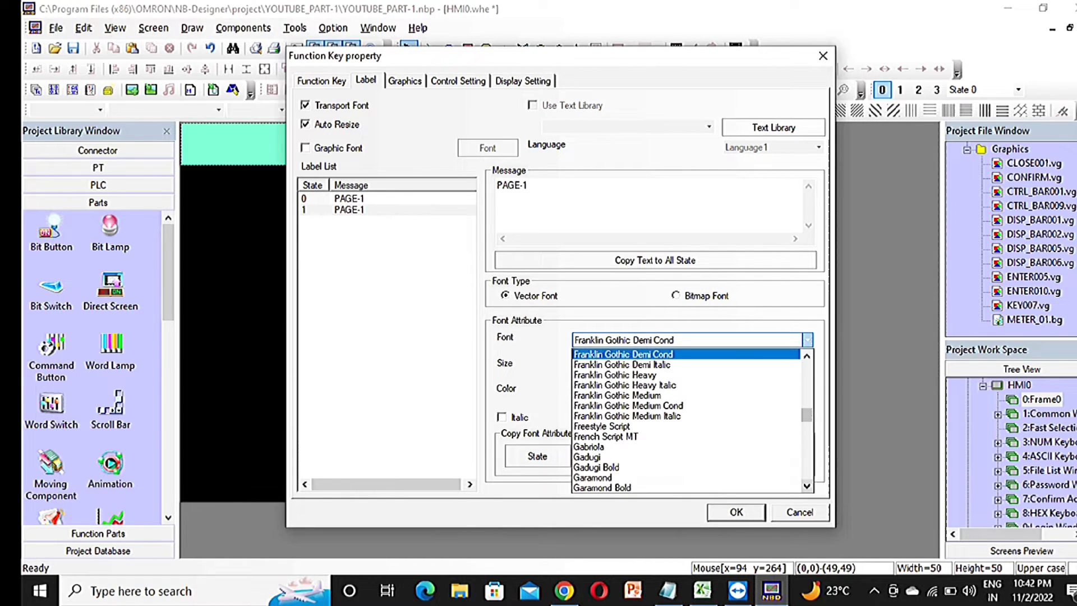
{"action": "left_click", "coordinate": [628, 456]}
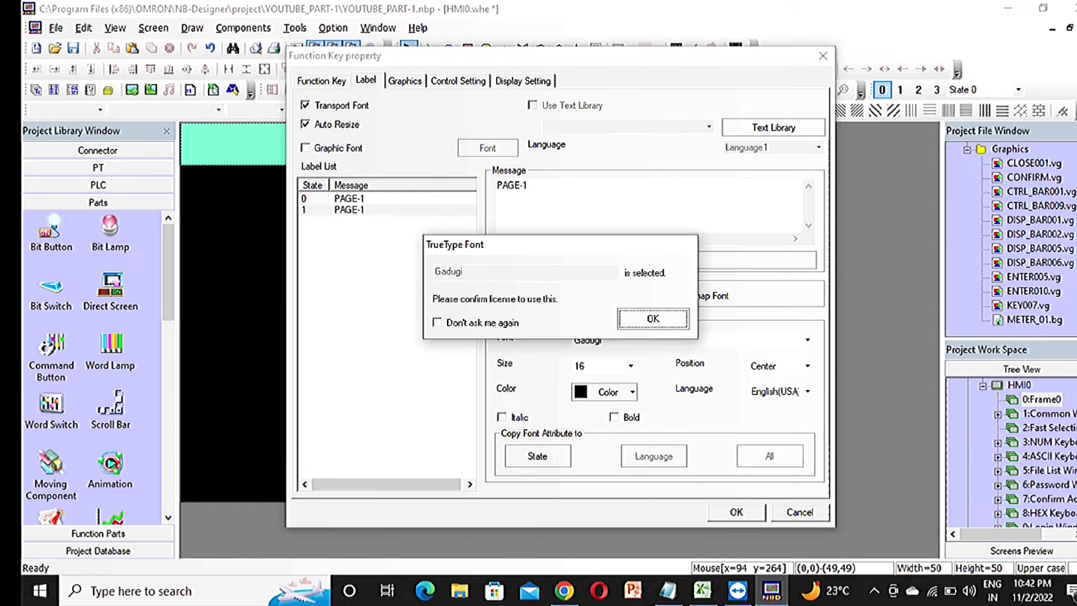
{"action": "left_click", "coordinate": [437, 323]}
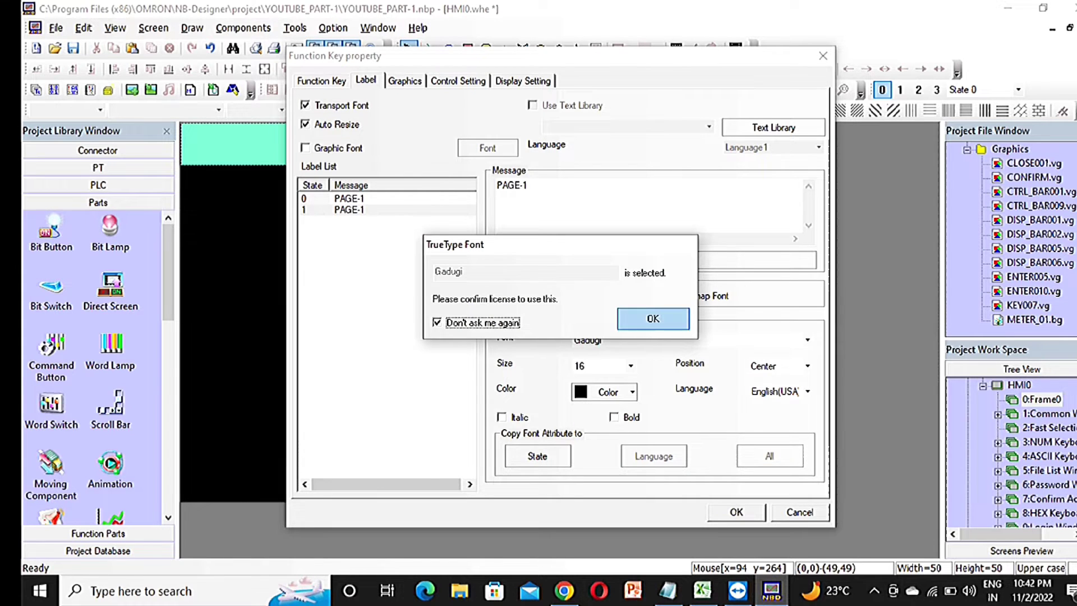
{"action": "left_click", "coordinate": [653, 319]}
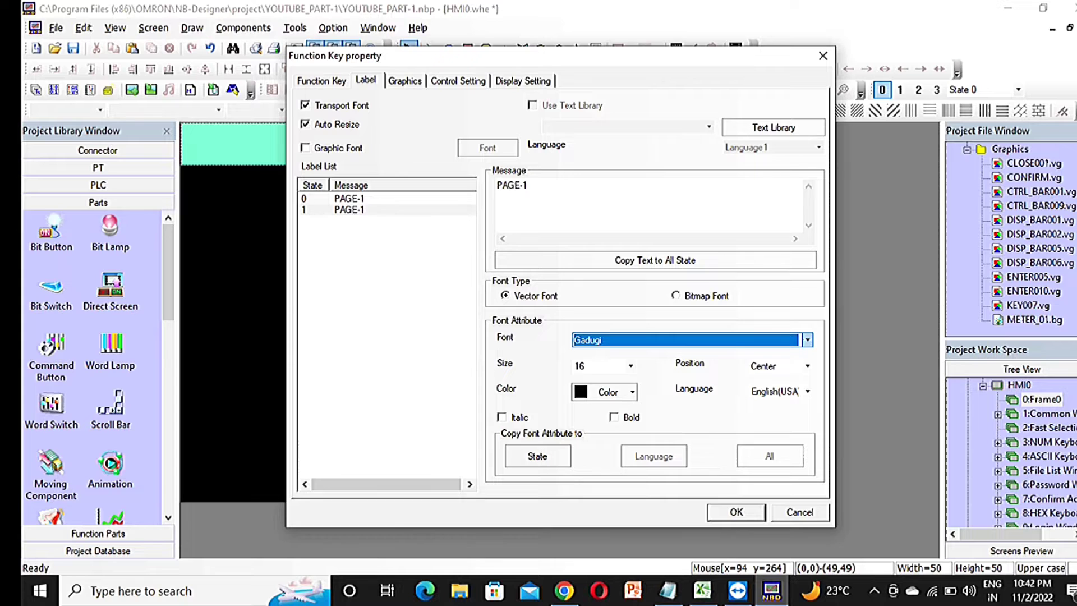
Step: Set the label font to Gill Sans MT and accept the TrueType licence notice
{"action": "key", "text": "alt+Down"}
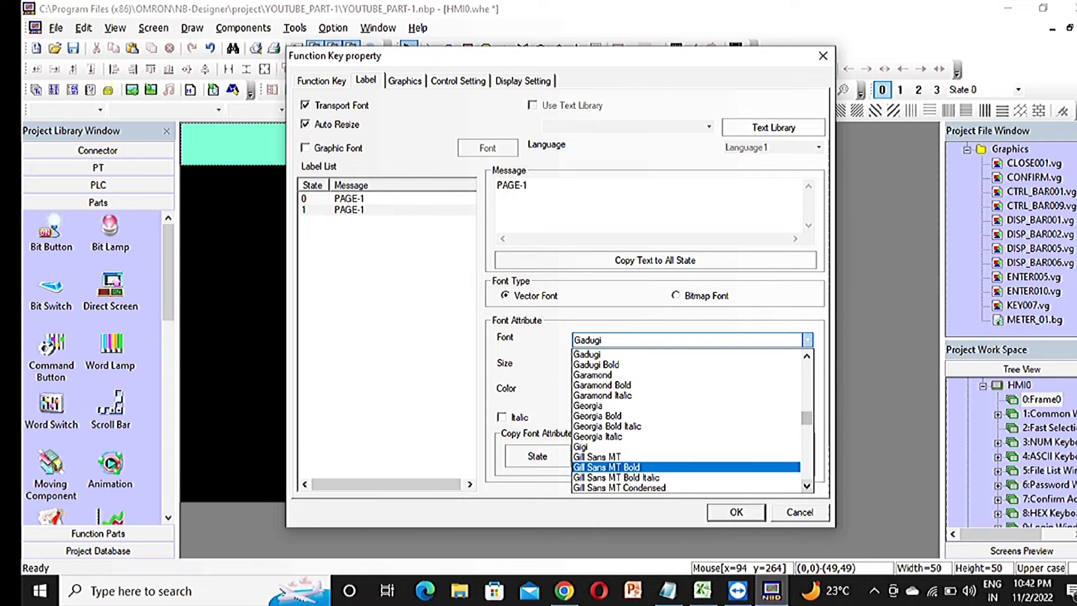
{"action": "key", "text": "Up"}
{"action": "key", "text": "Return"}
{"action": "key", "text": "Return"}
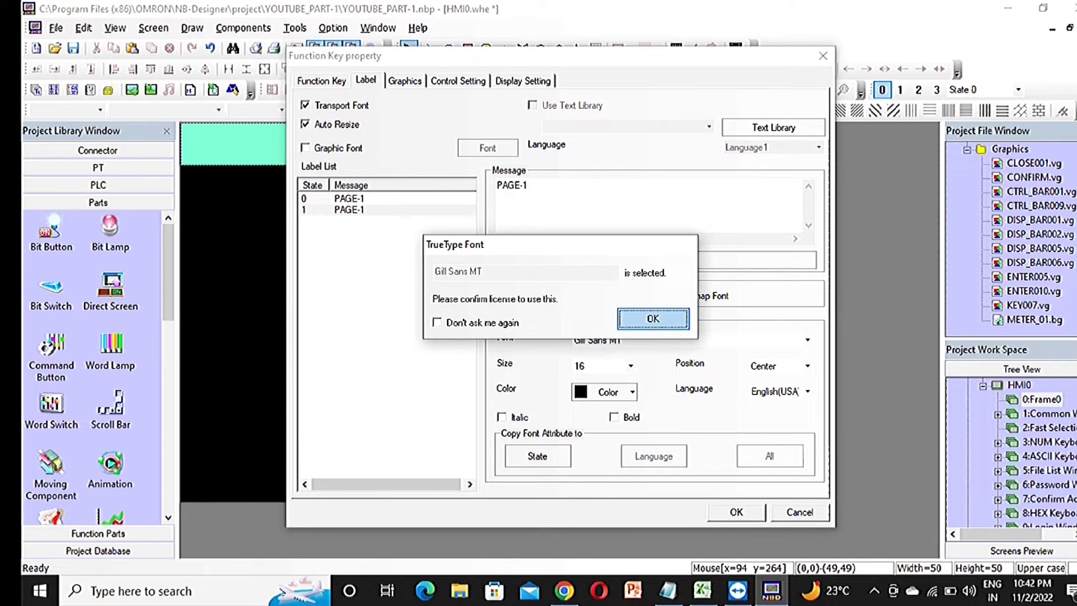
Step: Set the label's font size to 22
{"action": "key", "text": "Tab"}
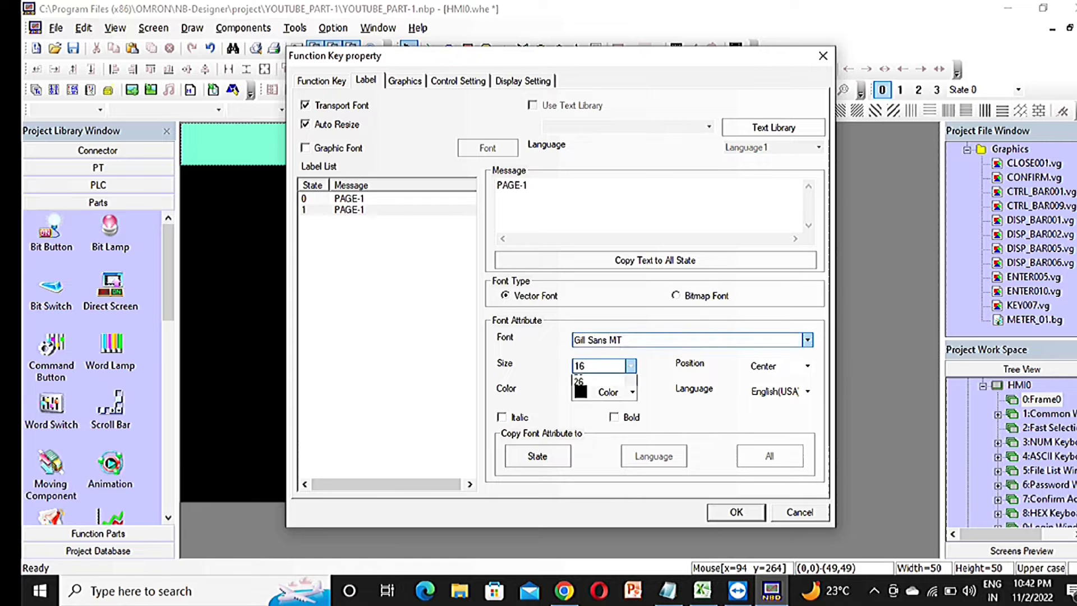
{"action": "key", "text": "alt+Down"}
{"action": "key", "text": "Down"}
{"action": "key", "text": "Down"}
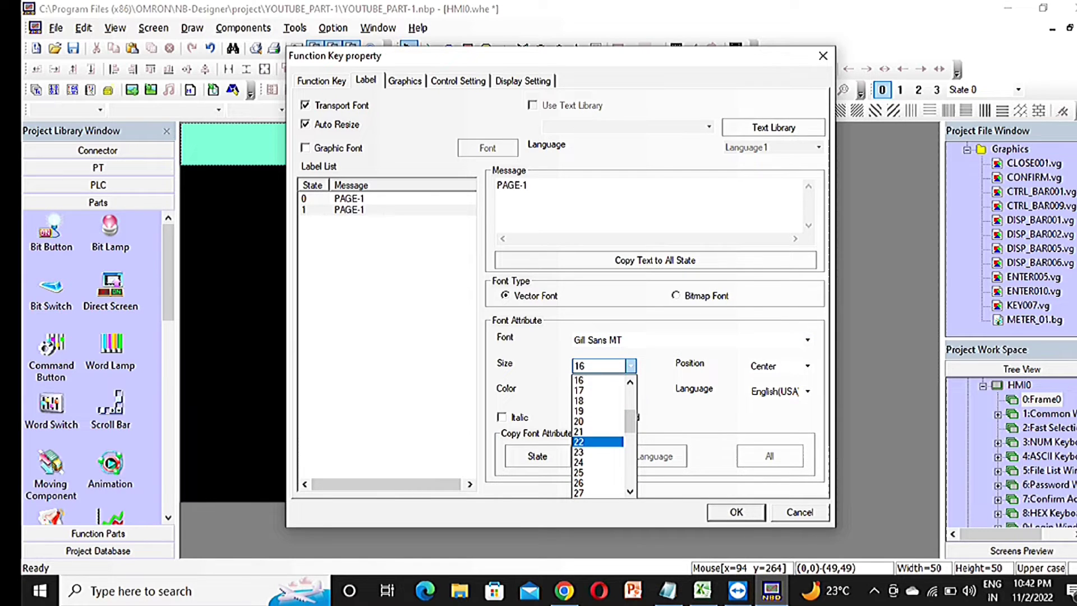
{"action": "key", "text": "Return"}
Step: Set the label's font color to red and copy the font attributes to the other state
{"action": "key", "text": "Tab"}
{"action": "key", "text": "alt+Down"}
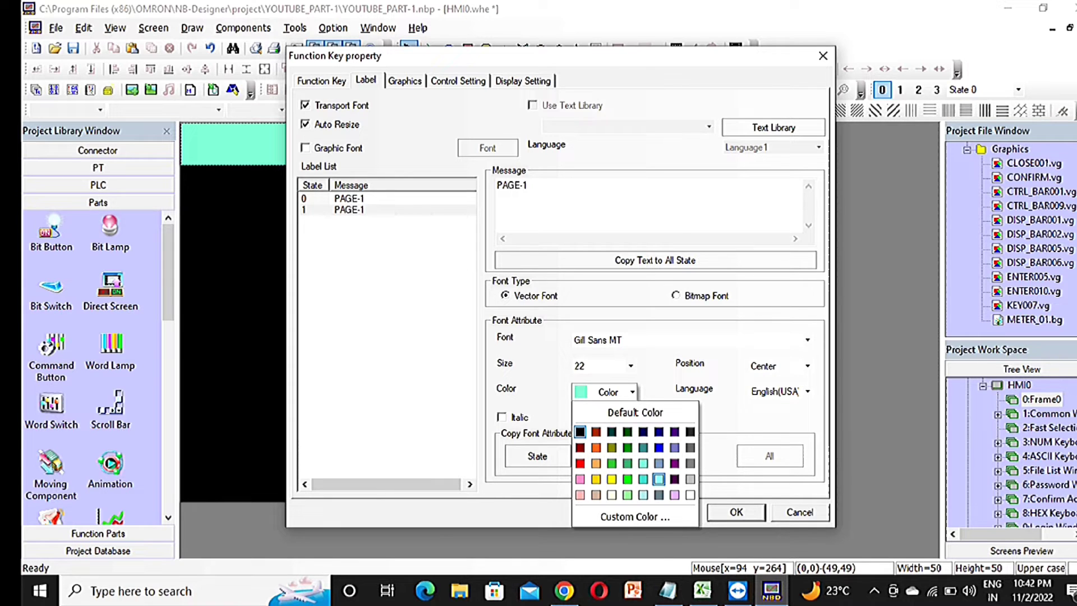
{"action": "key", "text": "Down"}
{"action": "key", "text": "Down"}
{"action": "key", "text": "Return"}
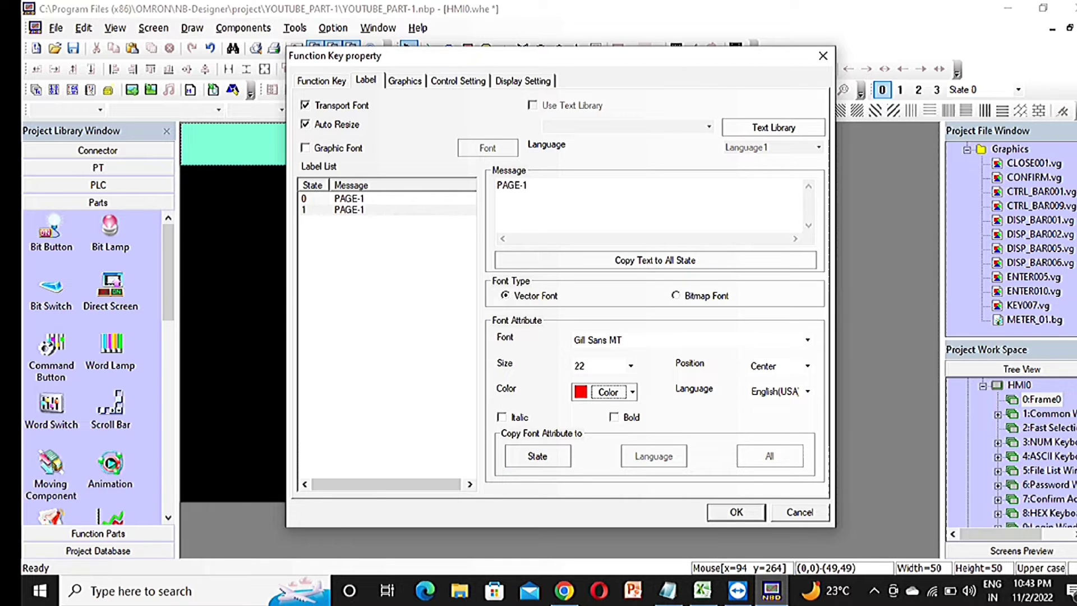
{"action": "left_click", "coordinate": [538, 456]}
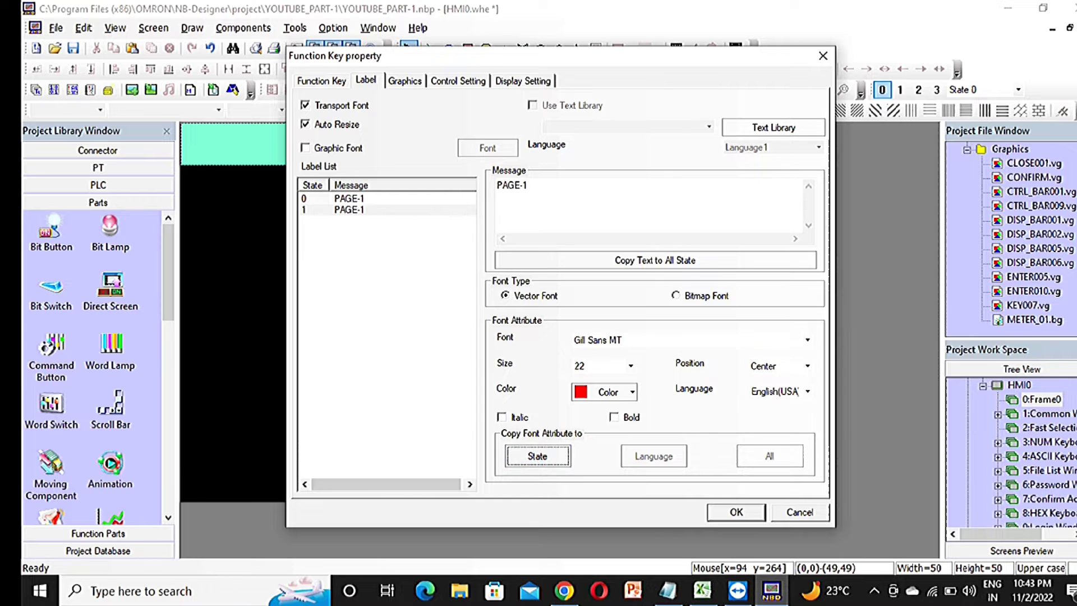
Step: Set the label's position to Center
{"action": "left_click", "coordinate": [808, 391]}
{"action": "left_click", "coordinate": [808, 366]}
{"action": "left_click", "coordinate": [807, 365]}
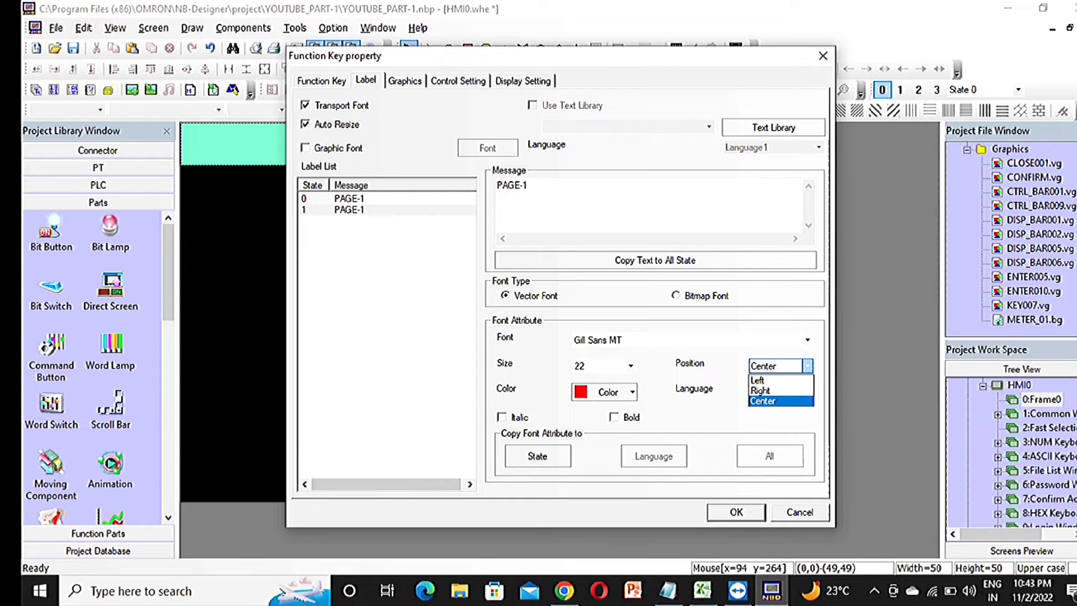
{"action": "key", "text": "Return"}
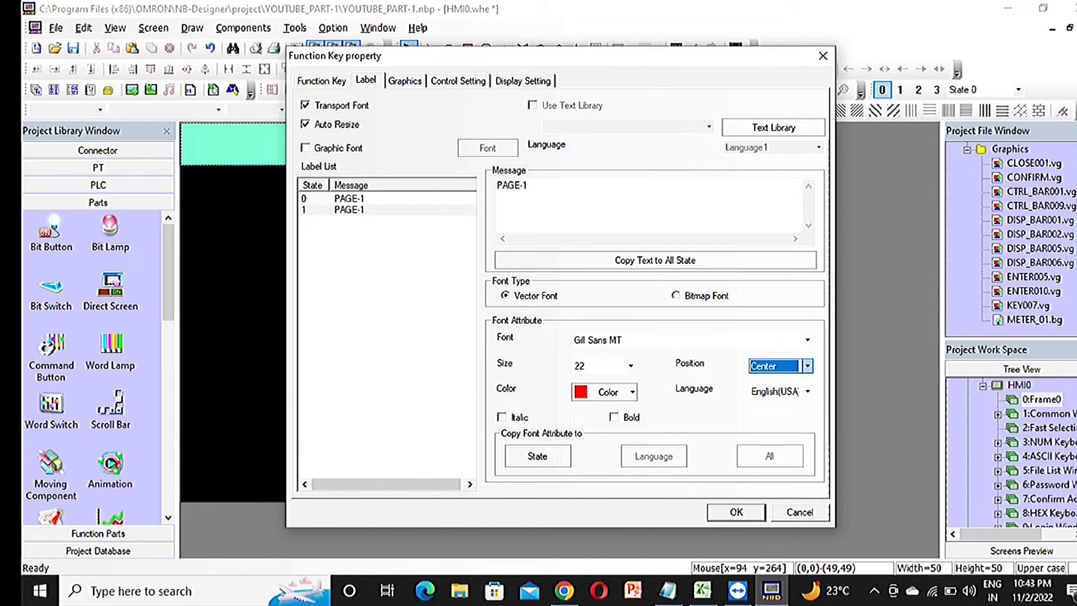
Step: Choose CTRL_BAR009.vg from the project's vector graphics as the function key's graphic
{"action": "key", "text": "ctrl+Tab"}
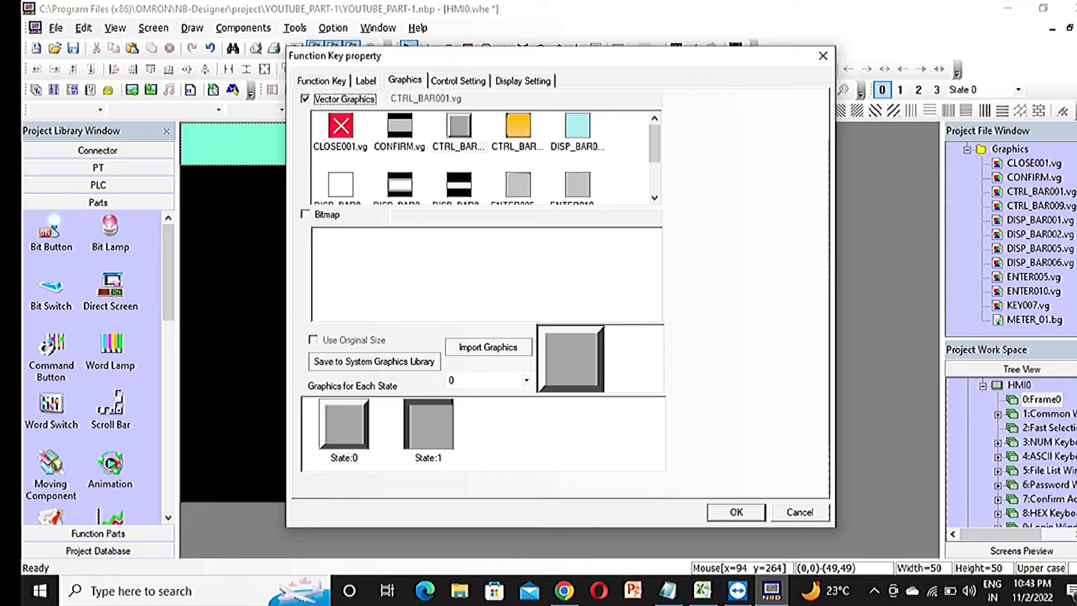
{"action": "key", "text": "ctrl+Tab"}
{"action": "key", "text": "ctrl+shift+Tab"}
{"action": "scroll", "coordinate": [482, 157], "scroll_direction": "down", "scroll_amount": 1}
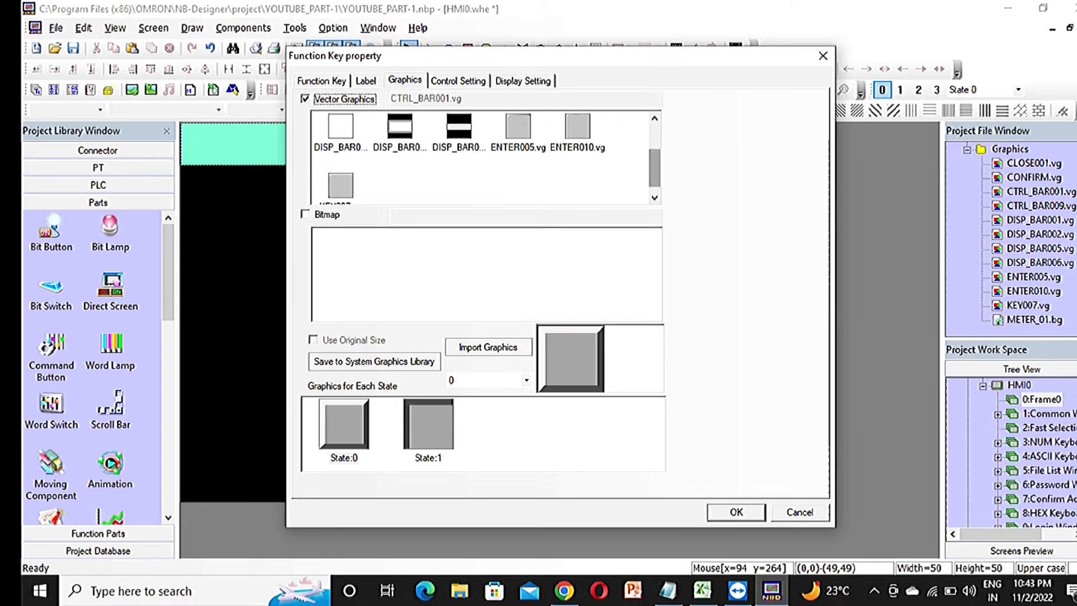
{"action": "scroll", "coordinate": [483, 157], "scroll_direction": "up", "scroll_amount": 1}
{"action": "scroll", "coordinate": [482, 157], "scroll_direction": "down", "scroll_amount": 1}
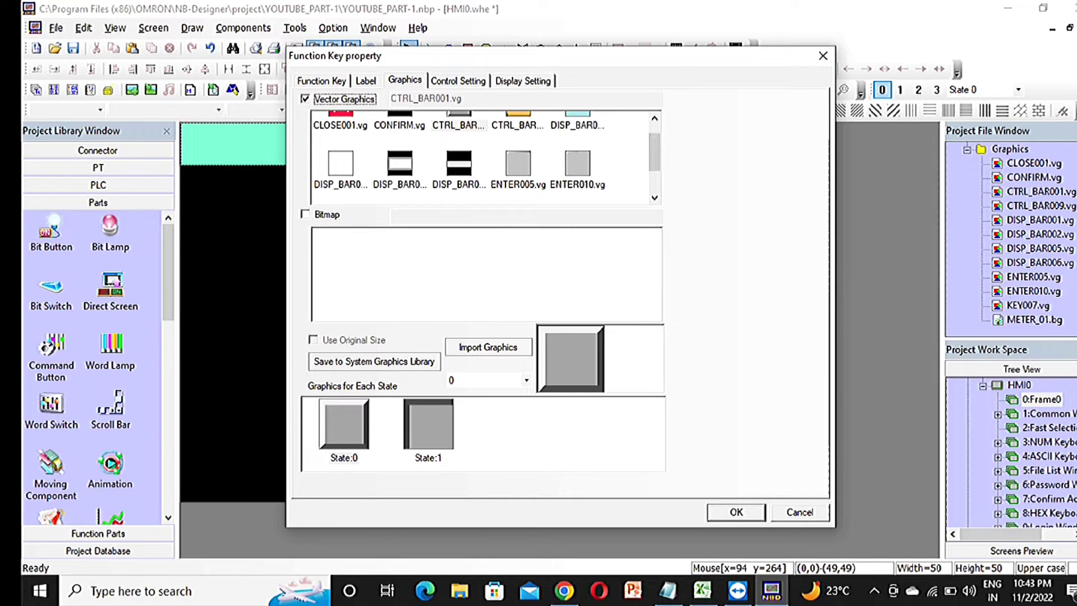
{"action": "left_click", "coordinate": [517, 122]}
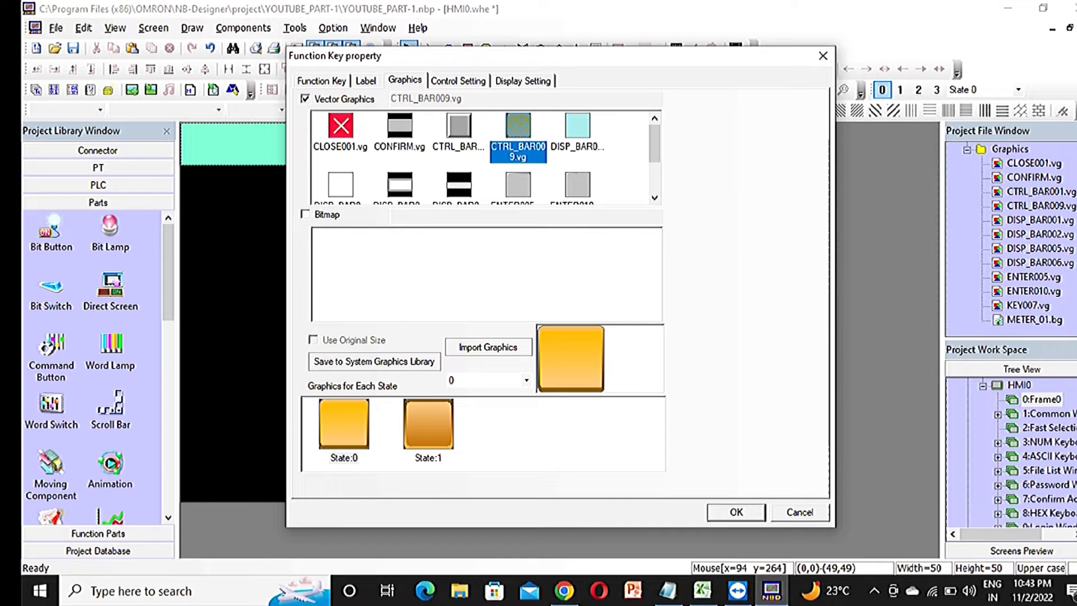
Step: Import Button1-03.vg from the button folder of the system graphics library as the function key's graphic
{"action": "left_click", "coordinate": [487, 346]}
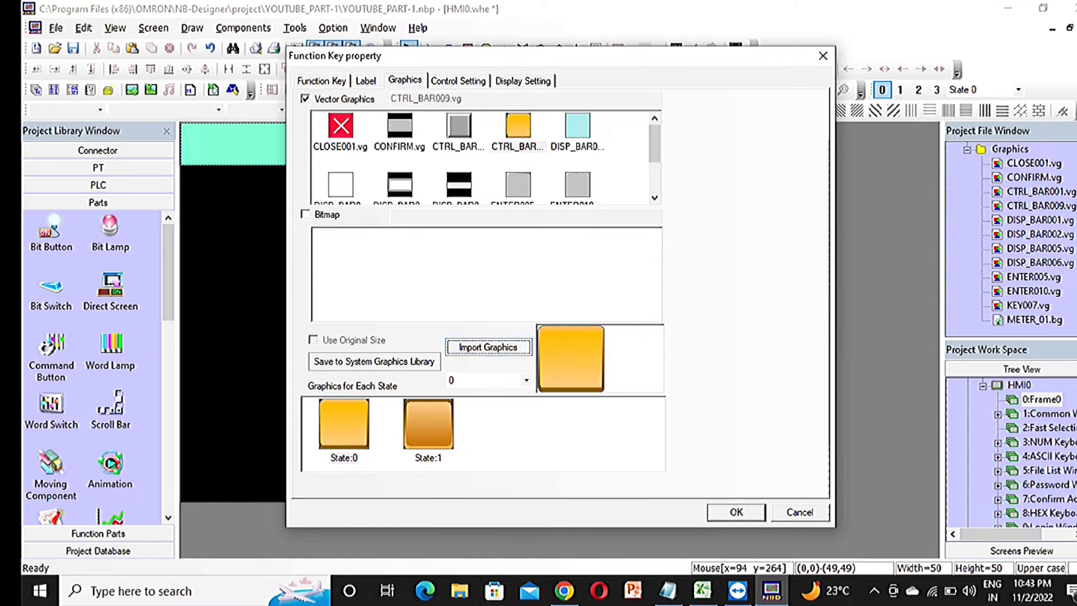
{"action": "double_click", "coordinate": [433, 183]}
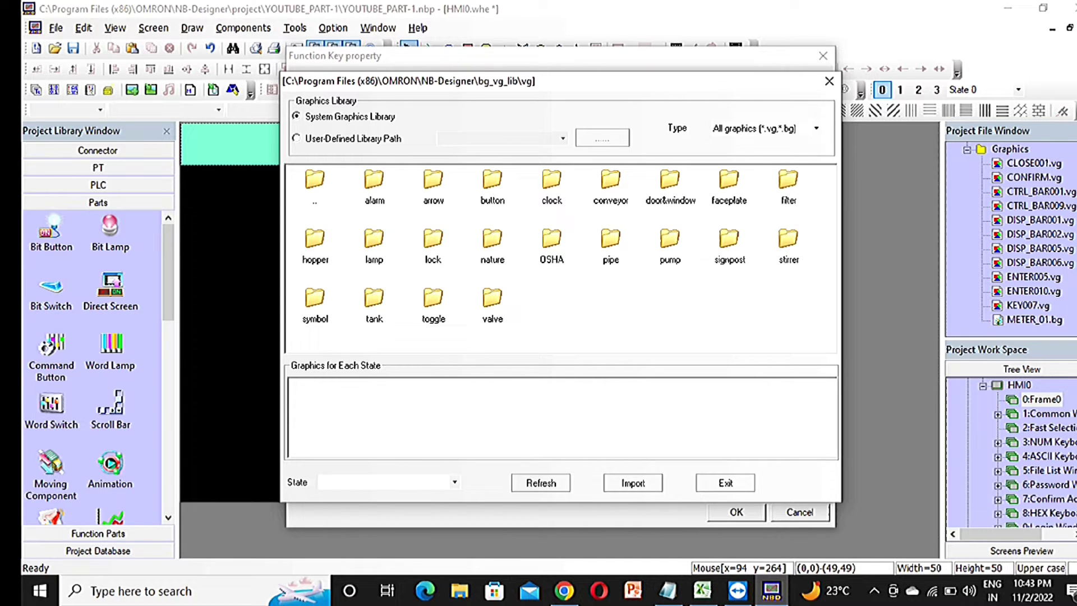
{"action": "left_click", "coordinate": [492, 180]}
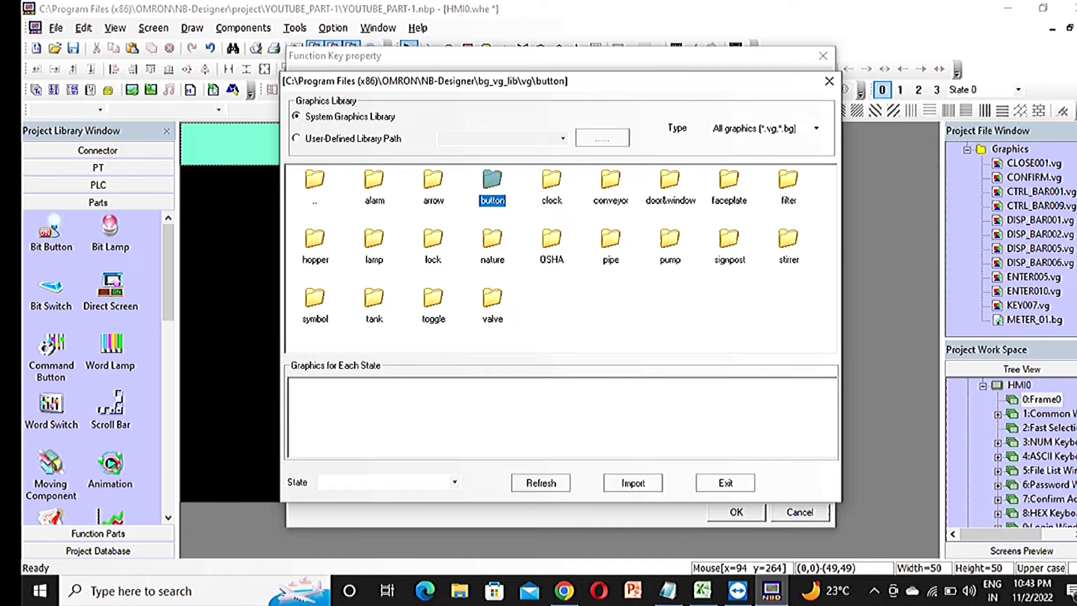
{"action": "double_click", "coordinate": [492, 180]}
{"action": "left_click", "coordinate": [492, 180]}
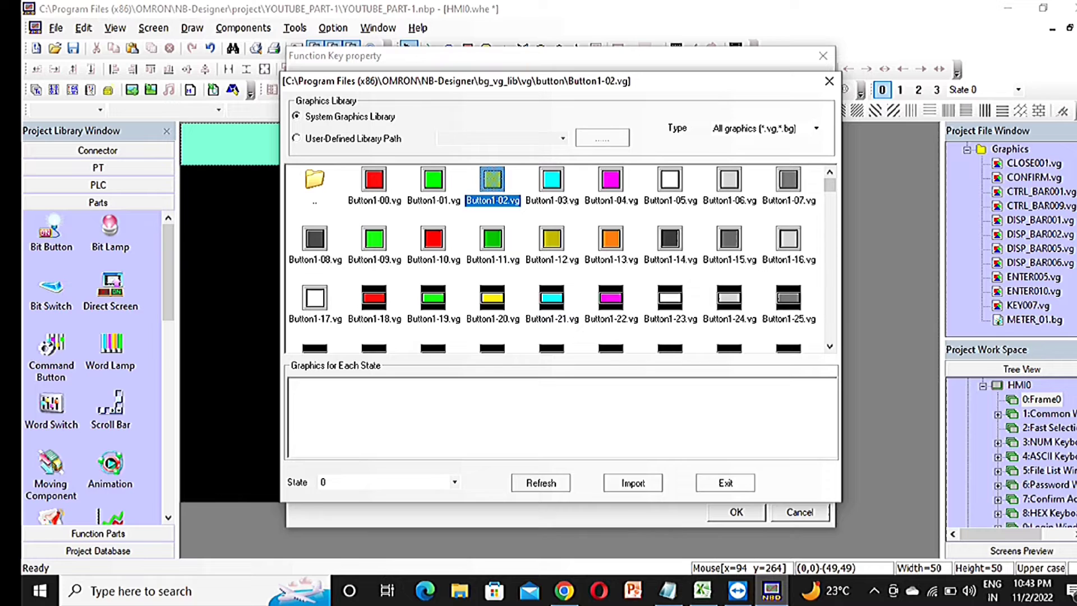
{"action": "left_click", "coordinate": [374, 297]}
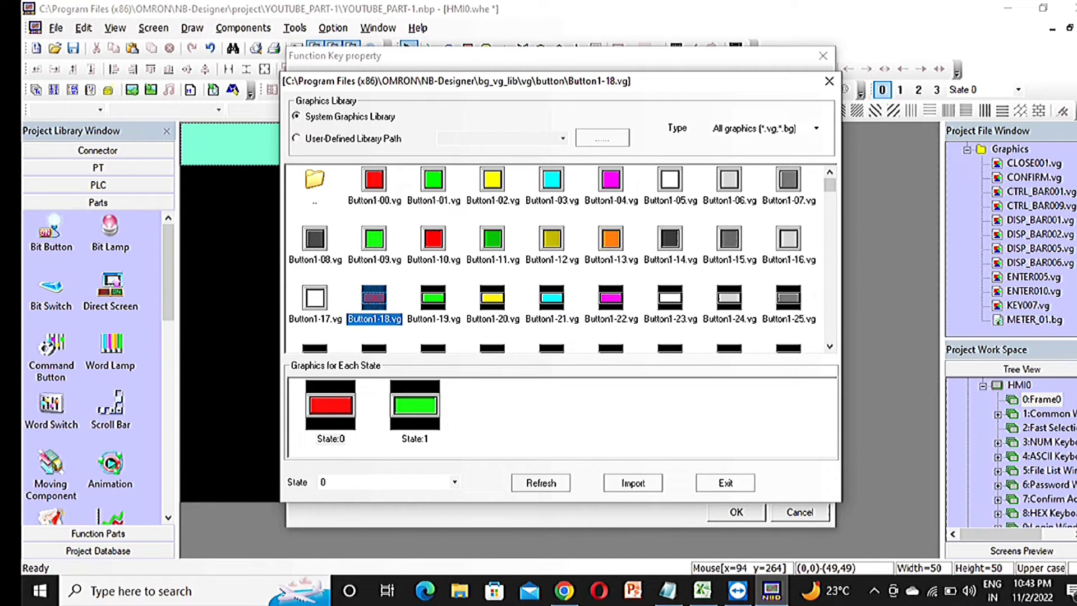
{"action": "left_click", "coordinate": [551, 179]}
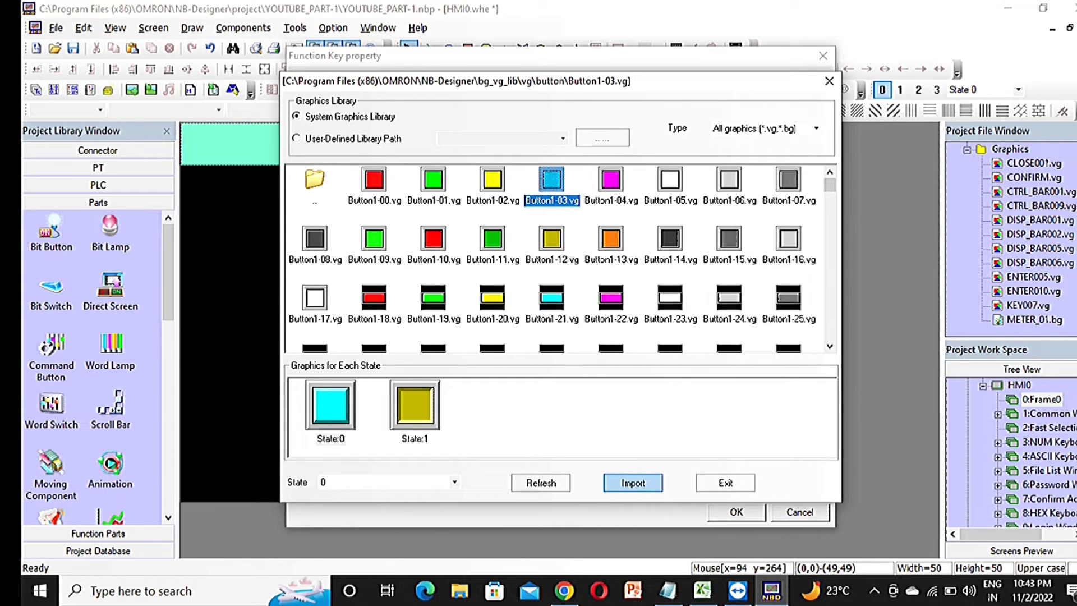
{"action": "left_click", "coordinate": [633, 482]}
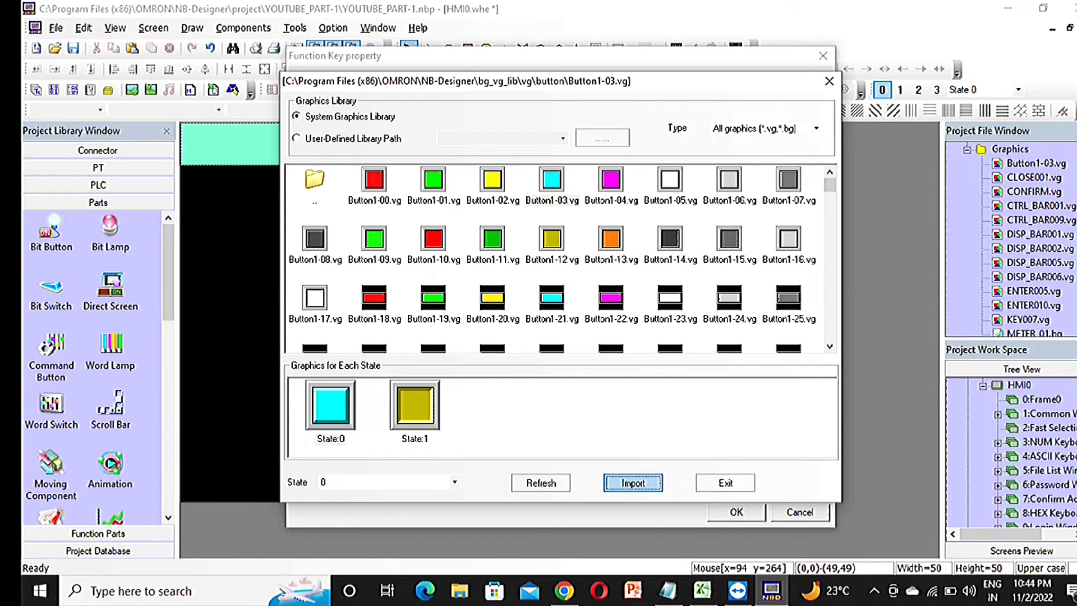
{"action": "key", "text": "Tab"}
{"action": "key", "text": "Return"}
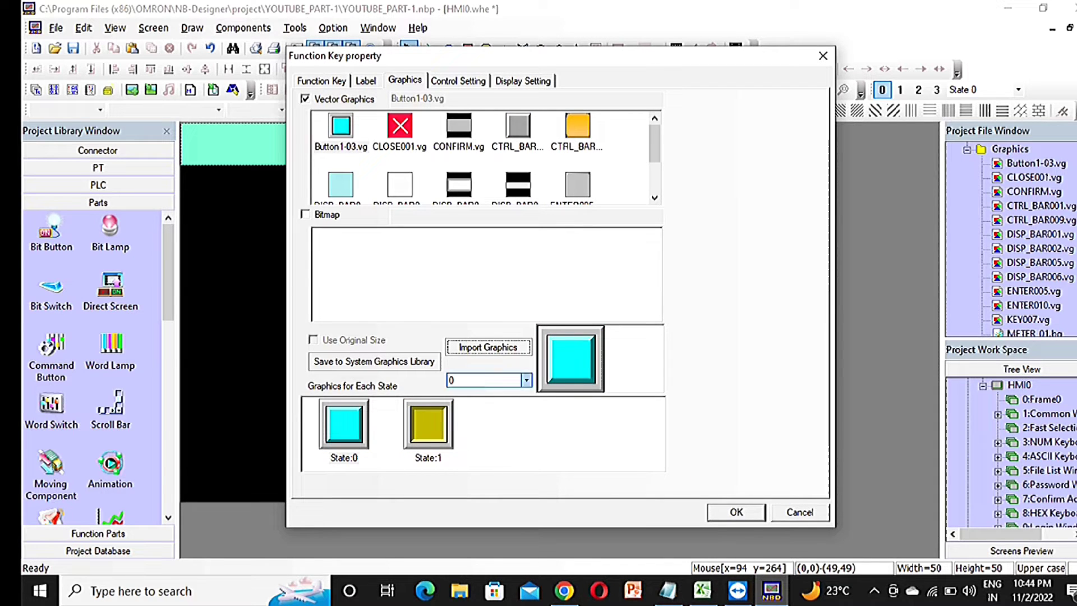
Step: Apply the function key's properties and place the key just below the SWITCHING banner, near the middle of Frame0
{"action": "key", "text": "Tab"}
{"action": "key", "text": "Return"}
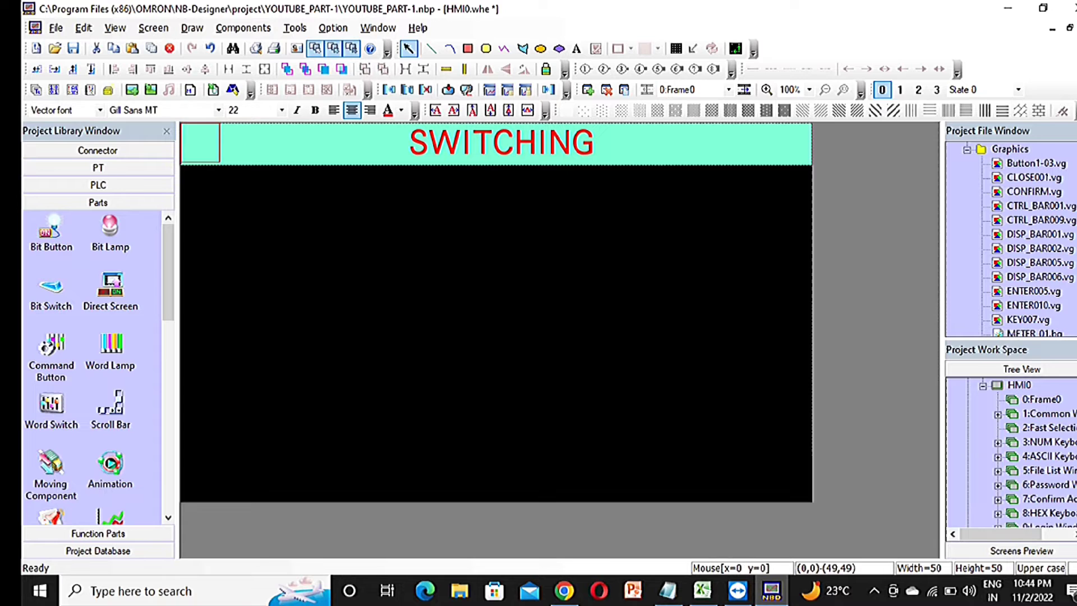
{"action": "left_click_drag", "start_coordinate": [202, 143], "coordinate": [503, 214]}
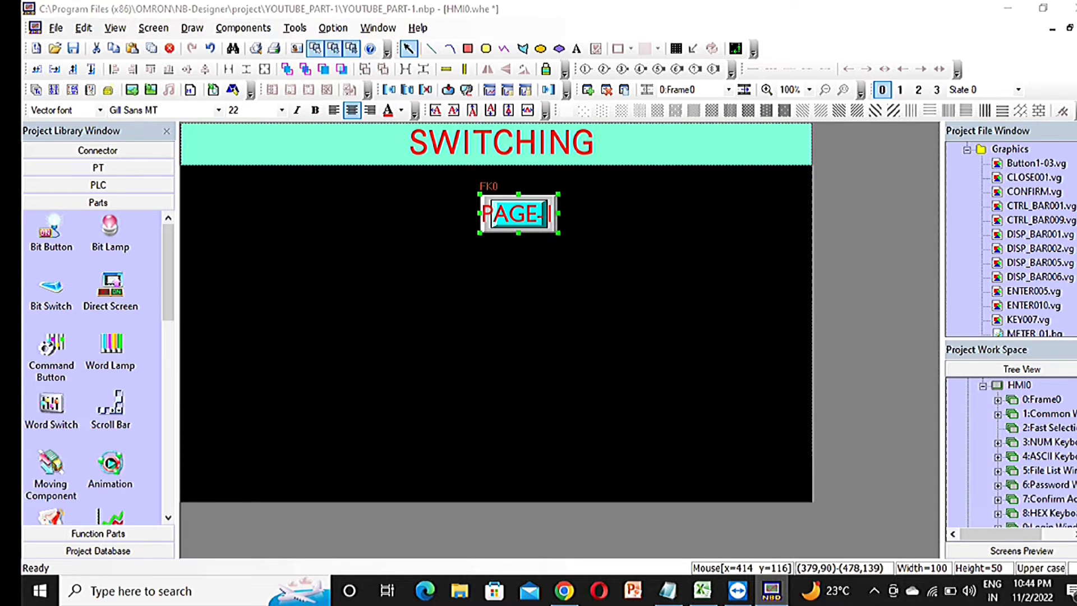
Step: Enlarge the PAGE-1 key to about 197 wide by 96 high and review its label settings
{"action": "double_click", "coordinate": [508, 214]}
{"action": "key", "text": "Escape"}
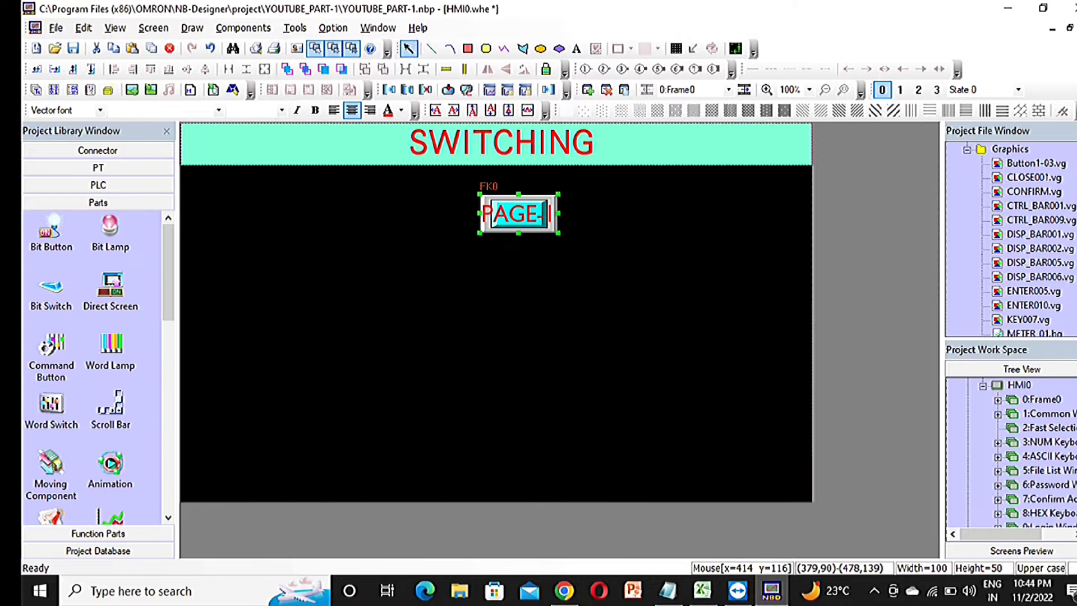
{"action": "left_click_drag", "start_coordinate": [480, 232], "coordinate": [402, 269]}
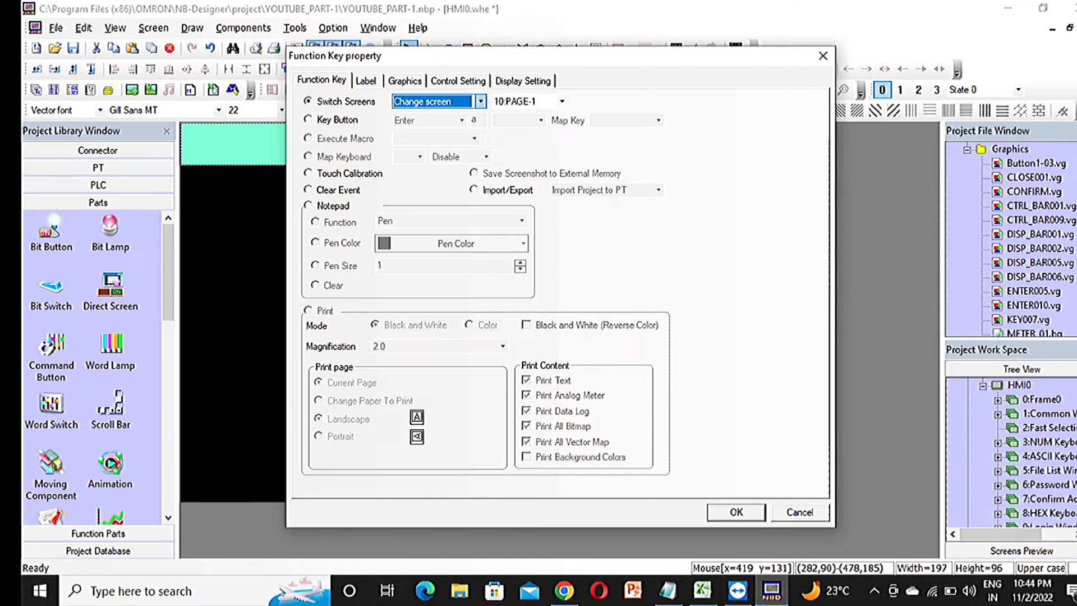
{"action": "key", "text": "ctrl+Tab"}
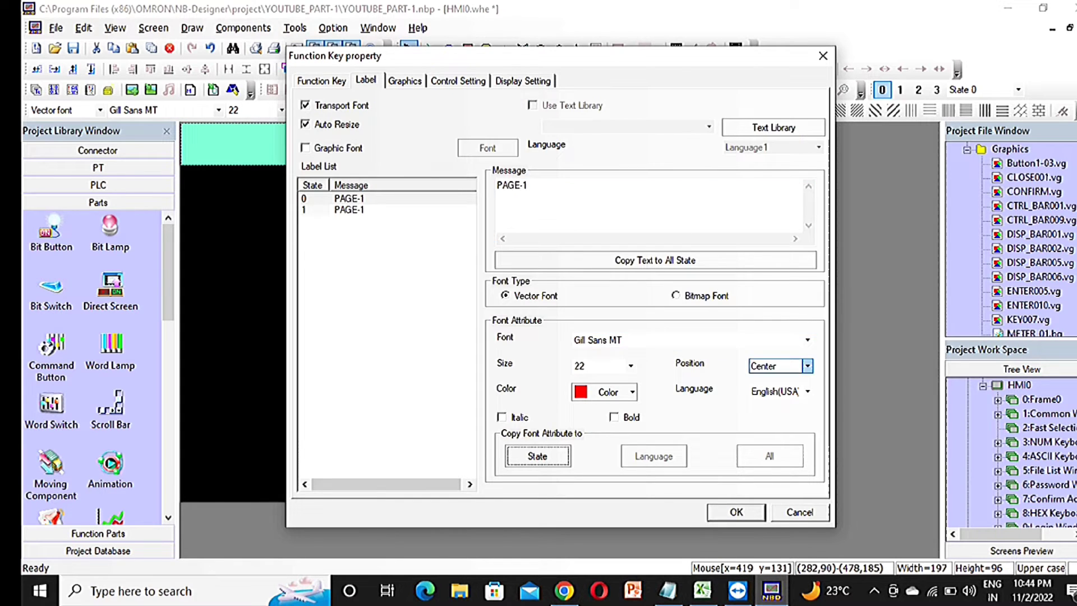
{"action": "key", "text": "Return"}
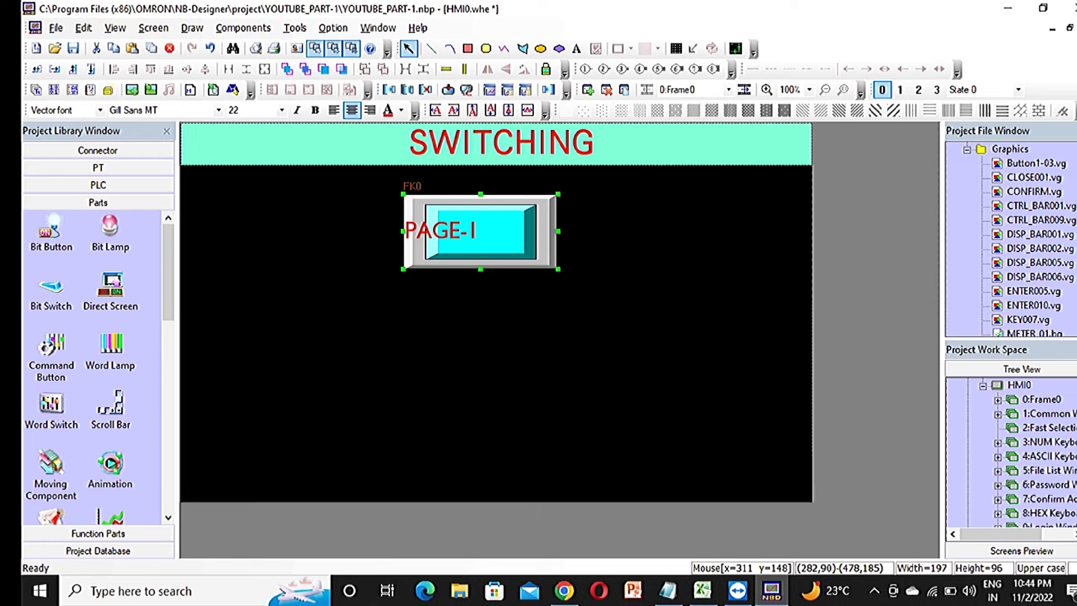
Step: Shift the PAGE-1 label horizontally so that it is centered on the key's face
{"action": "left_click", "coordinate": [410, 220]}
{"action": "key", "text": "Right"}
{"action": "key", "text": "Right"}
{"action": "key", "text": "Right"}
{"action": "key", "text": "Right"}
{"action": "key", "text": "Right"}
{"action": "key", "text": "Right"}
{"action": "key", "text": "Right"}
{"action": "key", "text": "Right"}
{"action": "key", "text": "Right"}
{"action": "key", "text": "Right"}
{"action": "key", "text": "Right"}
{"action": "key", "text": "Right"}
{"action": "key", "text": "Right"}
{"action": "key", "text": "Right"}
{"action": "key", "text": "Right"}
{"action": "key", "text": "Right"}
{"action": "key", "text": "Right"}
{"action": "key", "text": "Right"}
{"action": "key", "text": "Right"}
{"action": "key", "text": "Right"}
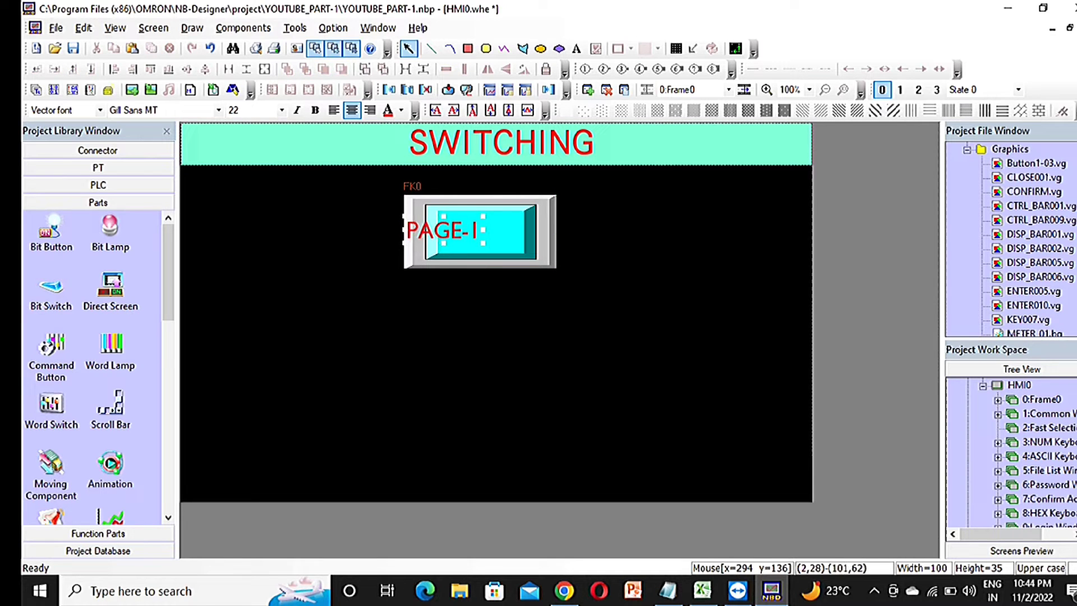
{"action": "key", "text": "Right"}
{"action": "key", "text": "Right"}
{"action": "key", "text": "Right"}
{"action": "key", "text": "Right"}
{"action": "key", "text": "Right"}
{"action": "key", "text": "Right"}
{"action": "key", "text": "Right"}
{"action": "key", "text": "Right"}
{"action": "key", "text": "Right"}
{"action": "key", "text": "Right"}
{"action": "key", "text": "Right"}
{"action": "key", "text": "Right"}
{"action": "key", "text": "Right"}
{"action": "key", "text": "Right"}
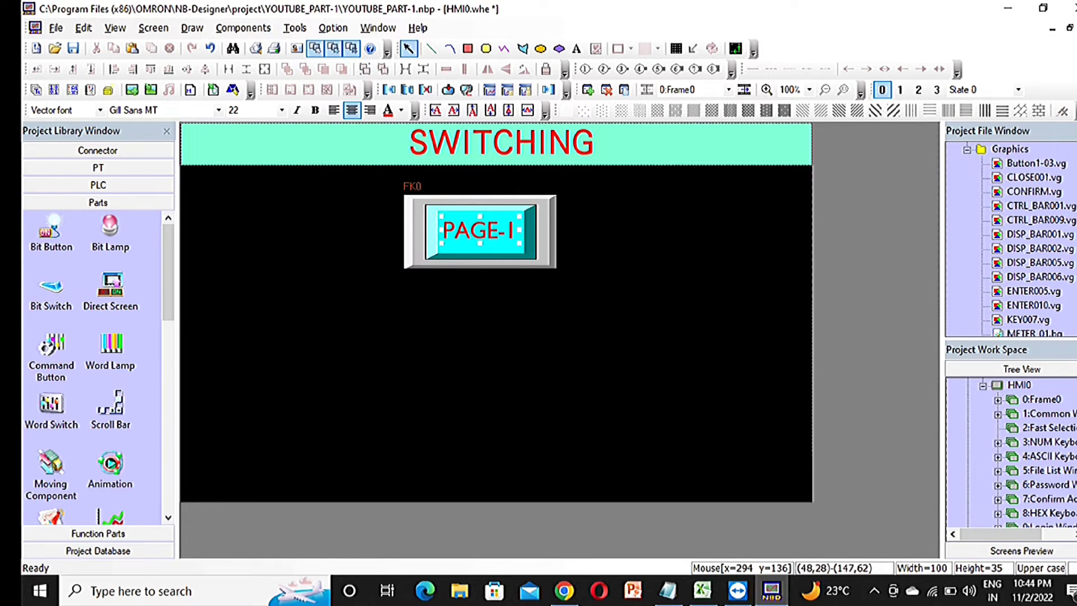
{"action": "key", "text": "Escape"}
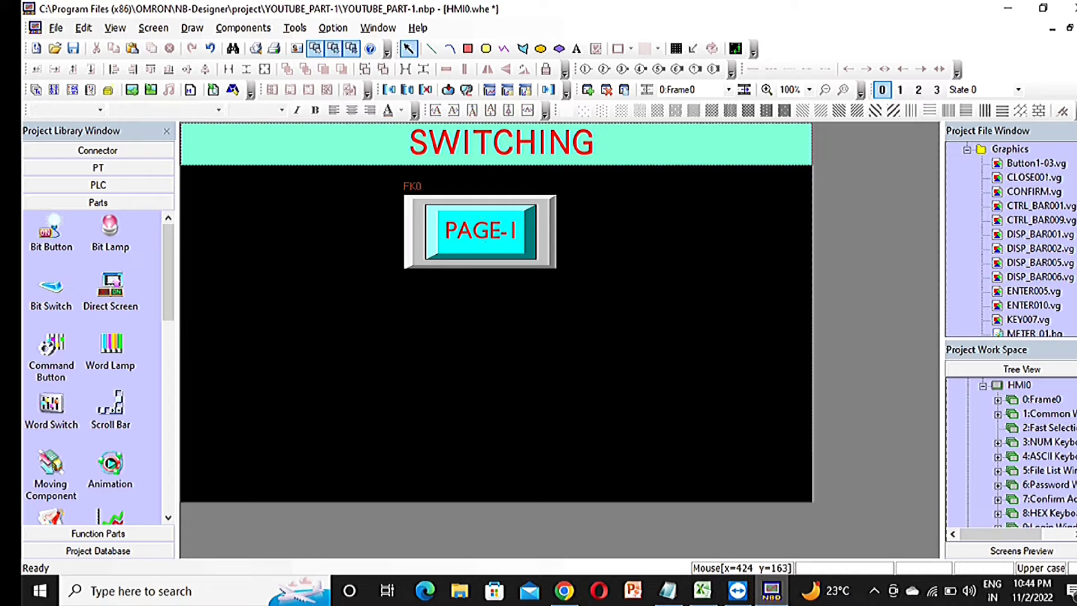
Step: Move the PAGE-1 key to the left side of Frame0 at about (20,95) and place a copy to its right at about (321,96)
{"action": "left_click_drag", "start_coordinate": [488, 235], "coordinate": [285, 239]}
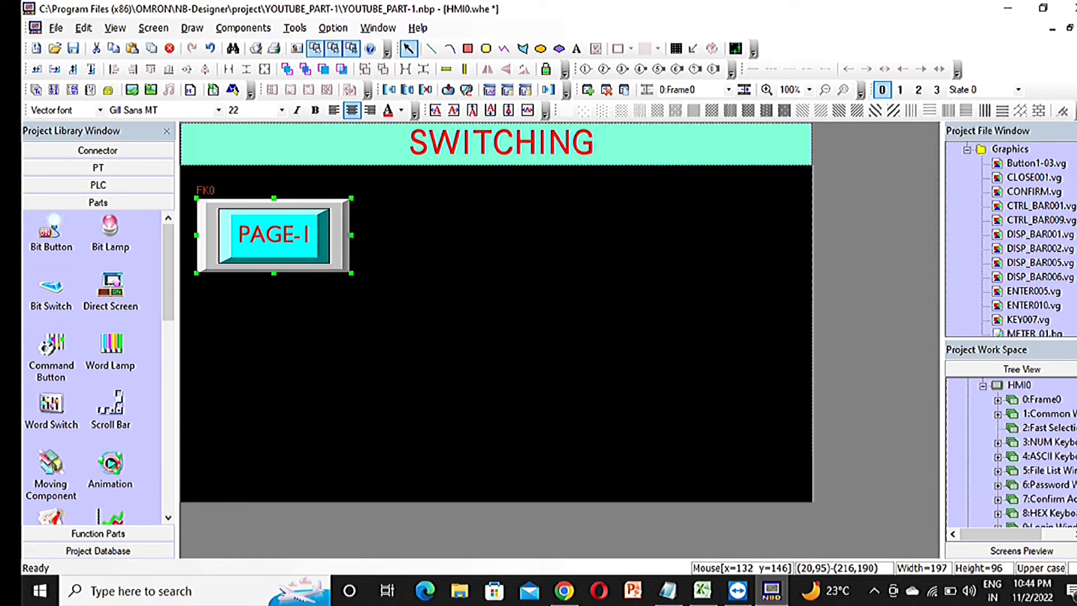
{"action": "left_click_drag", "start_coordinate": [285, 236], "coordinate": [513, 229]}
Step: Set the copied function key's change screen target to 11:PAGE-2
{"action": "double_click", "coordinate": [511, 235]}
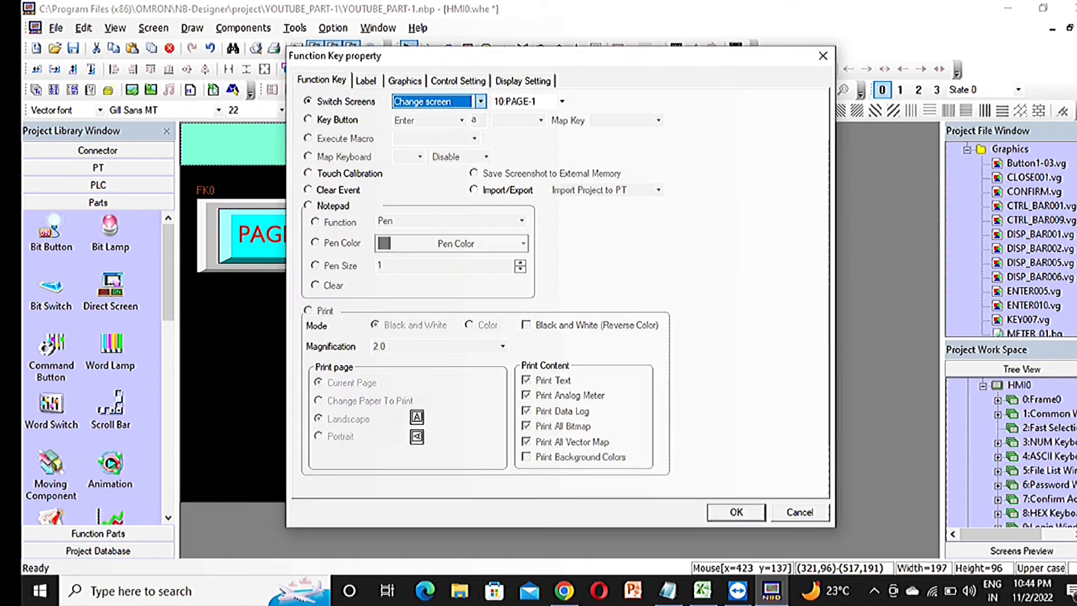
{"action": "left_click", "coordinate": [562, 101]}
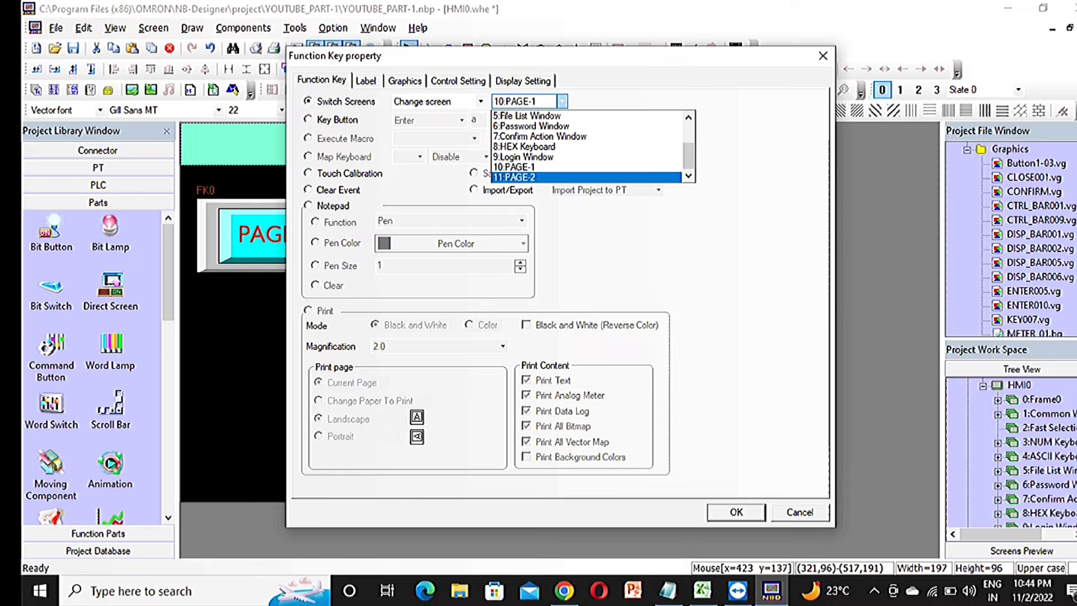
{"action": "left_click", "coordinate": [514, 177]}
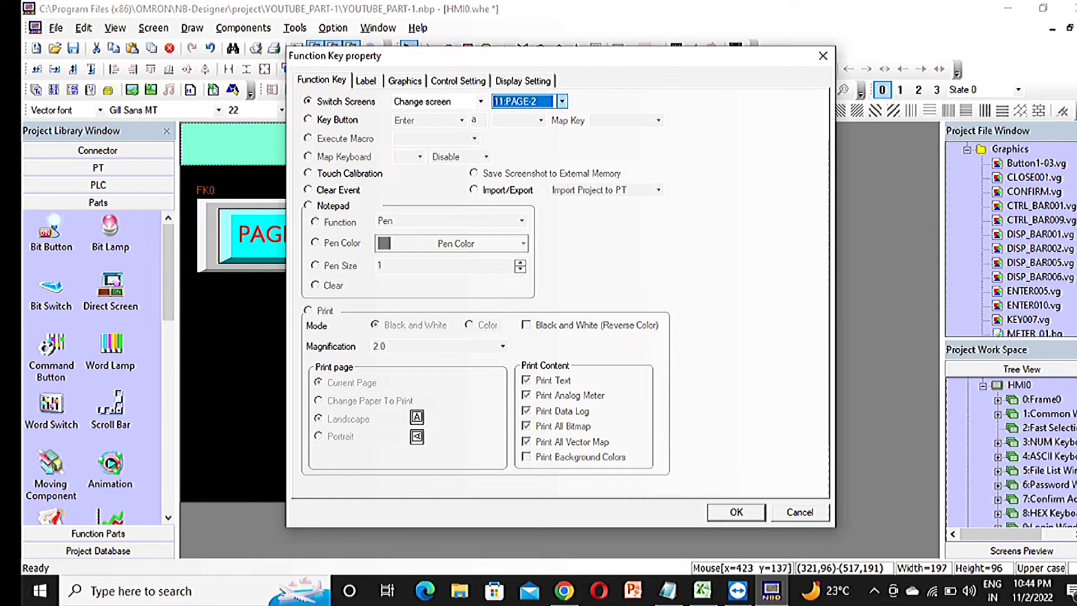
Step: Change the copied key's label message to PAGE-2 for states 0 and 1, and copy the text to all states
{"action": "left_click", "coordinate": [366, 80]}
{"action": "left_click", "coordinate": [528, 185]}
{"action": "key", "text": "BackSpace"}
{"action": "type", "text": "2"}
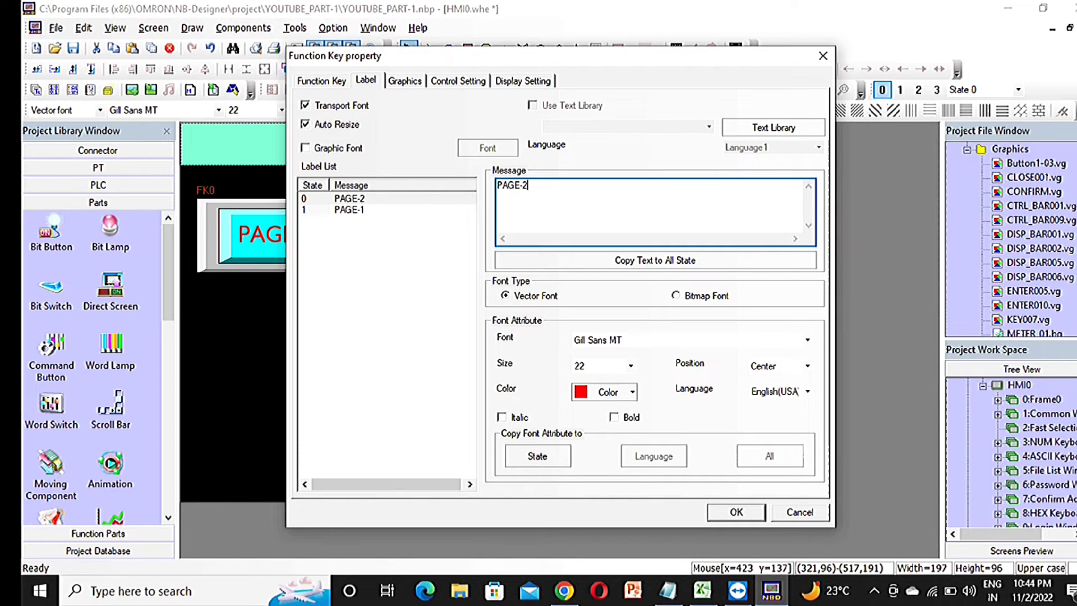
{"action": "left_click", "coordinate": [348, 209]}
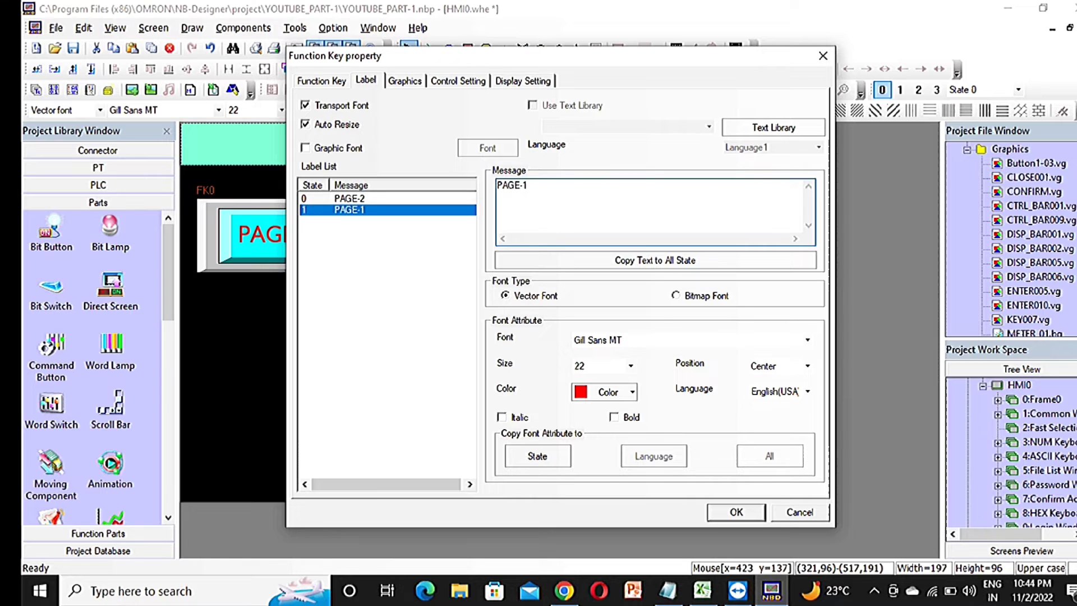
{"action": "left_click", "coordinate": [530, 185]}
{"action": "key", "text": "BackSpace"}
{"action": "type", "text": "2"}
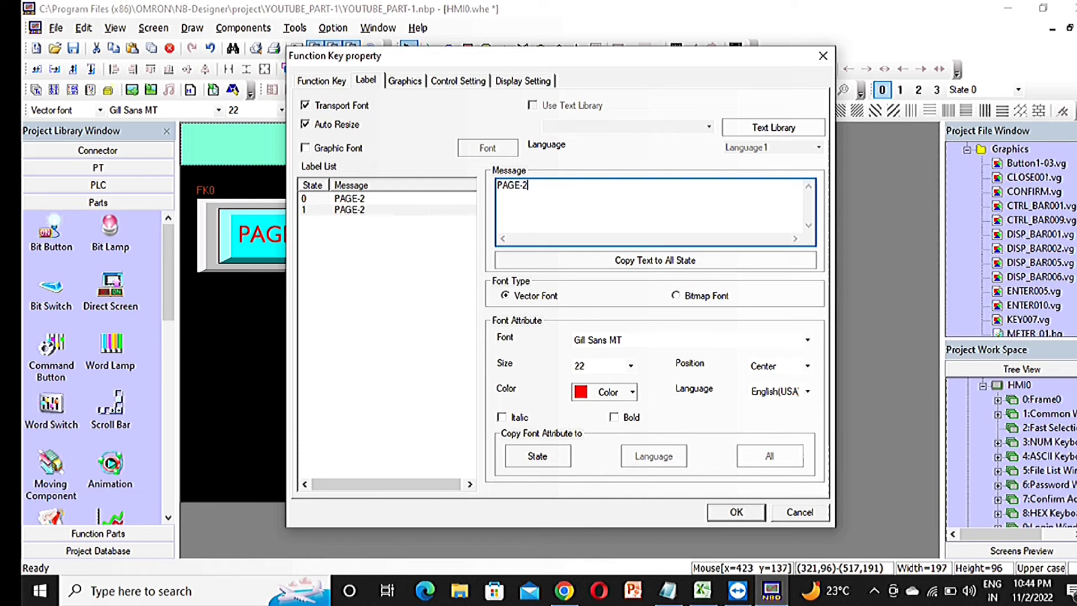
{"action": "left_click", "coordinate": [655, 260]}
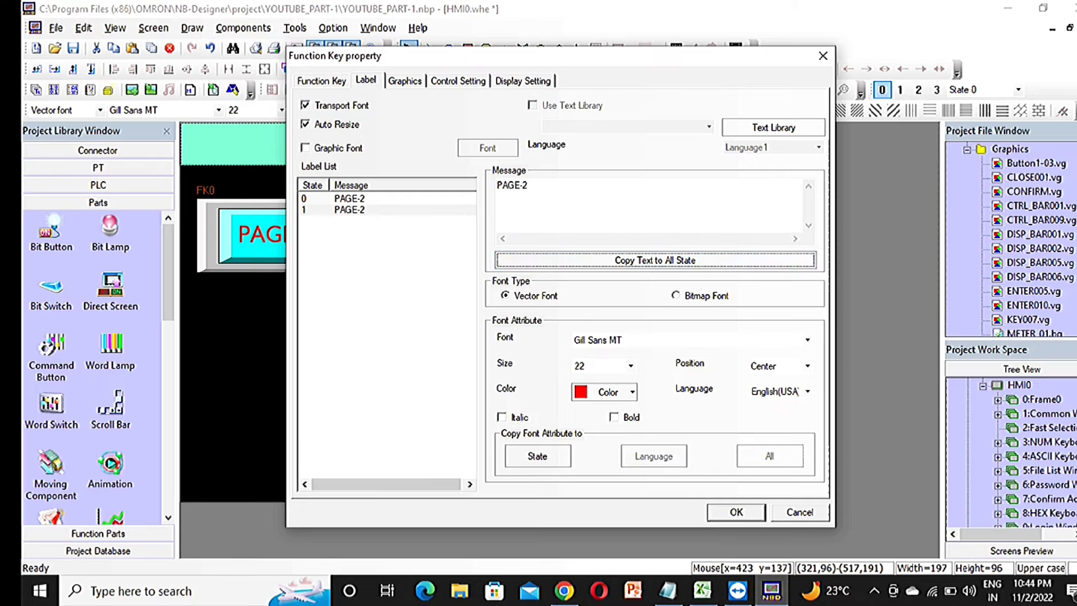
Step: Try copying the message PAGE-1 to all states, and restore PAGE-2 in all states the same way
{"action": "left_click", "coordinate": [527, 186]}
{"action": "key", "text": "BackSpace"}
{"action": "type", "text": "1"}
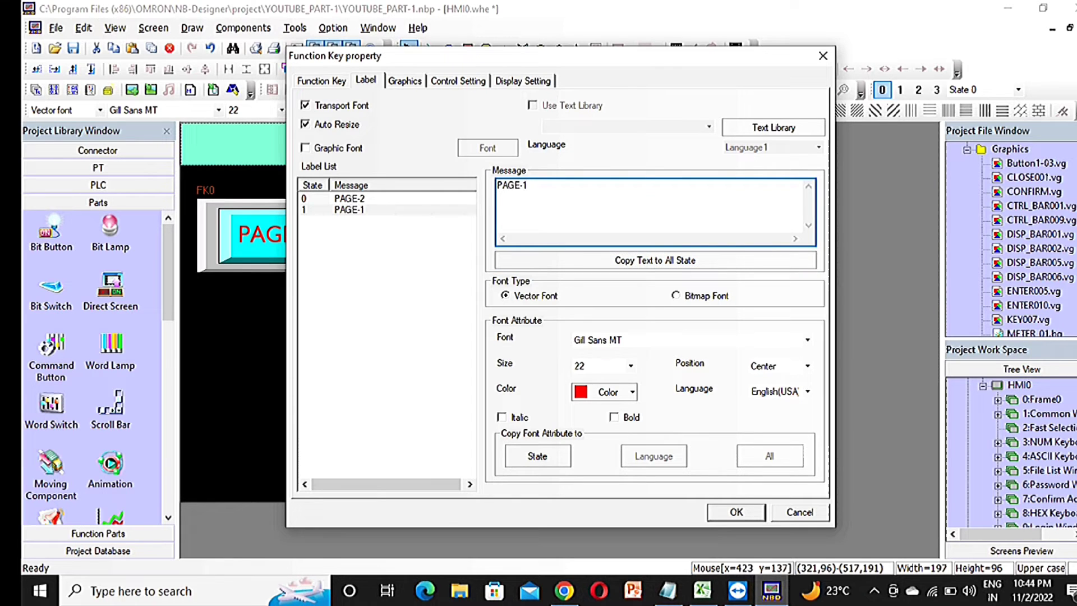
{"action": "left_click", "coordinate": [655, 259]}
{"action": "left_click", "coordinate": [525, 186]}
{"action": "key", "text": "BackSpace"}
{"action": "type", "text": "2"}
{"action": "left_click", "coordinate": [655, 259]}
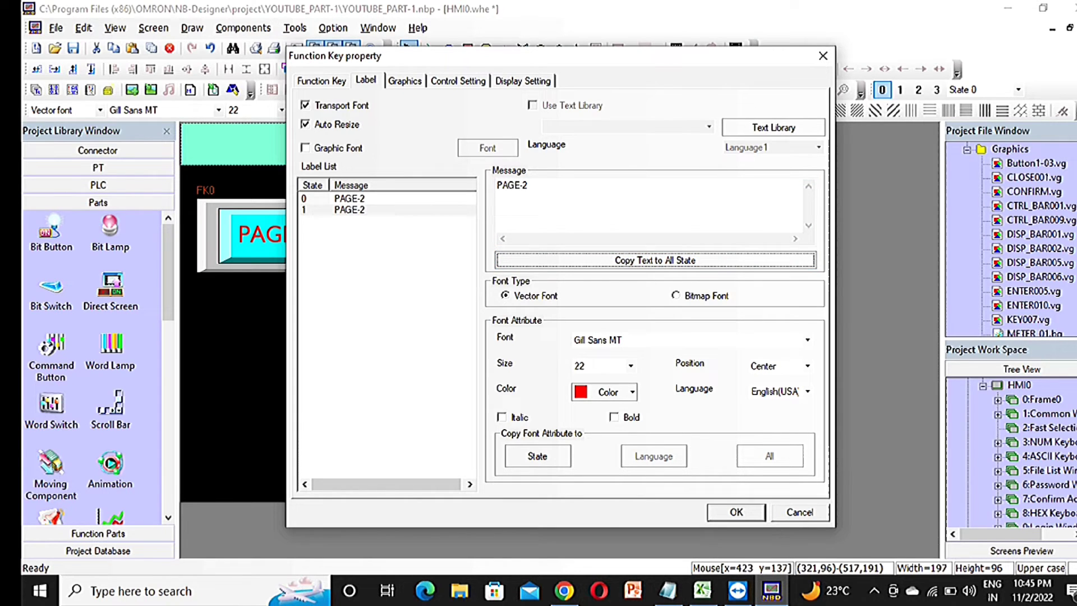
Step: Try italic on the PAGE-2 label, turn it off again and apply the key's properties
{"action": "left_click", "coordinate": [501, 417]}
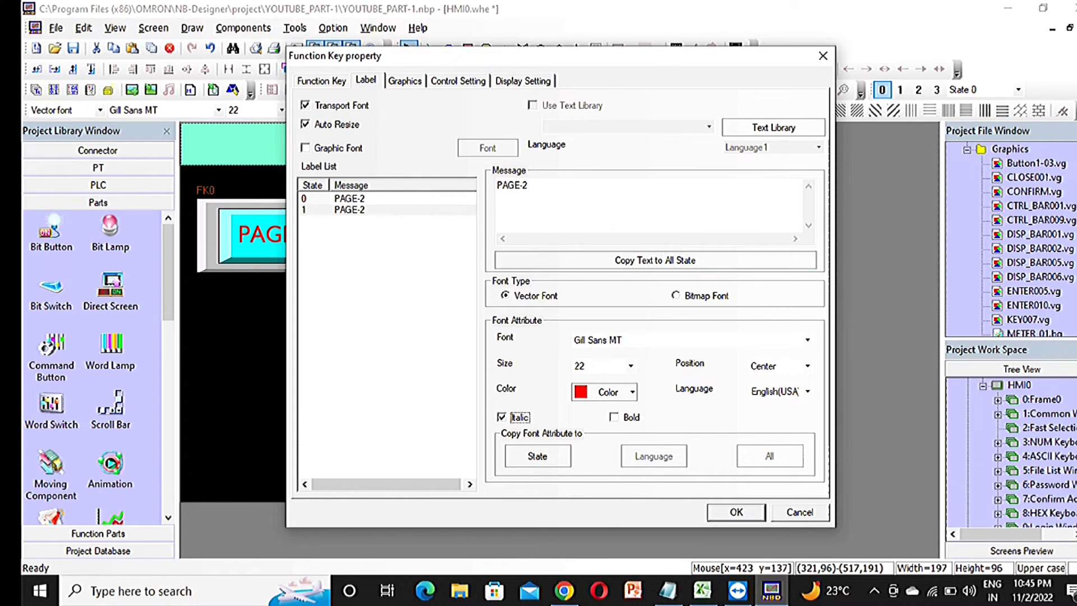
{"action": "key", "text": "space"}
{"action": "key", "text": "Return"}
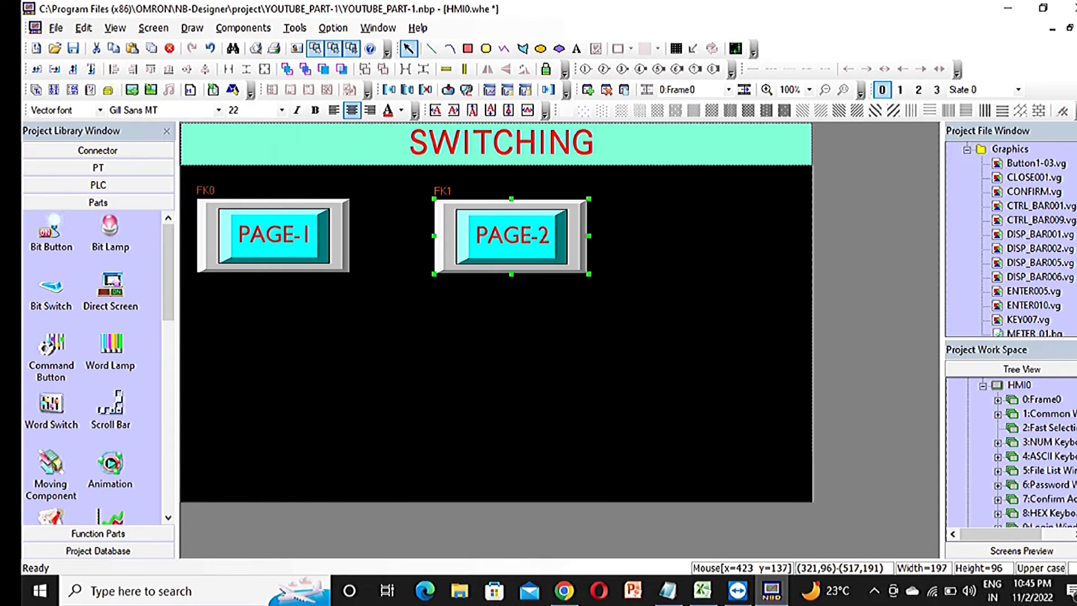
Step: Move both function keys on Frame0 together towards the screen's middle, with the PAGE-2 key's corner at about X 434, Y 179
{"action": "left_click_drag", "start_coordinate": [670, 296], "coordinate": [180, 178]}
{"action": "left_click_drag", "start_coordinate": [403, 231], "coordinate": [514, 294]}
{"action": "left_click_drag", "start_coordinate": [633, 295], "coordinate": [610, 294]}
{"action": "left_click", "coordinate": [735, 215]}
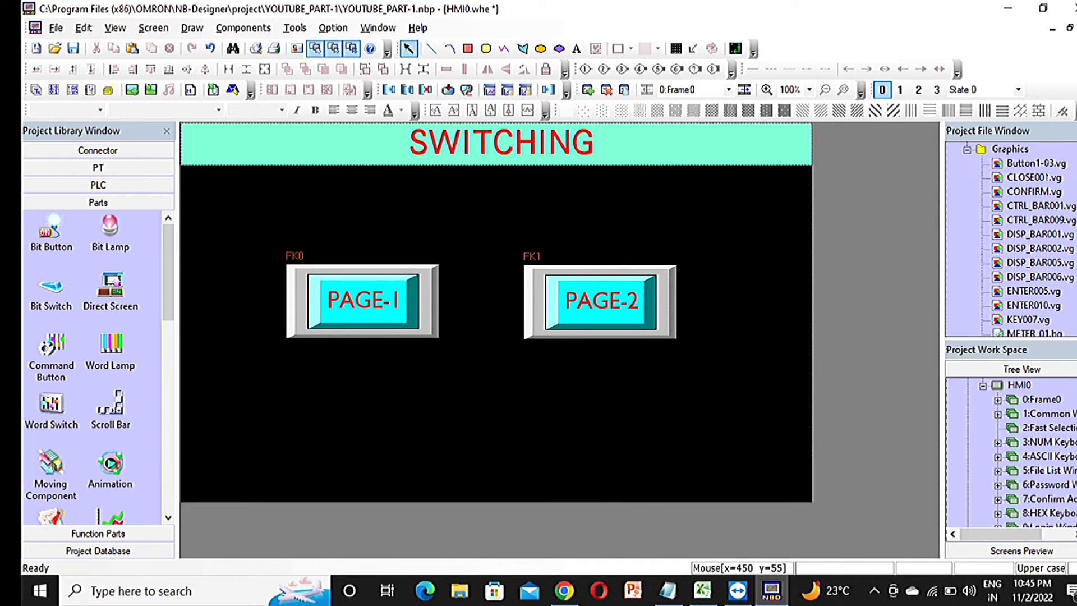
Step: Copy the title banner and both function keys from Frame0 into the PAGE-1 screen
{"action": "left_click", "coordinate": [601, 306]}
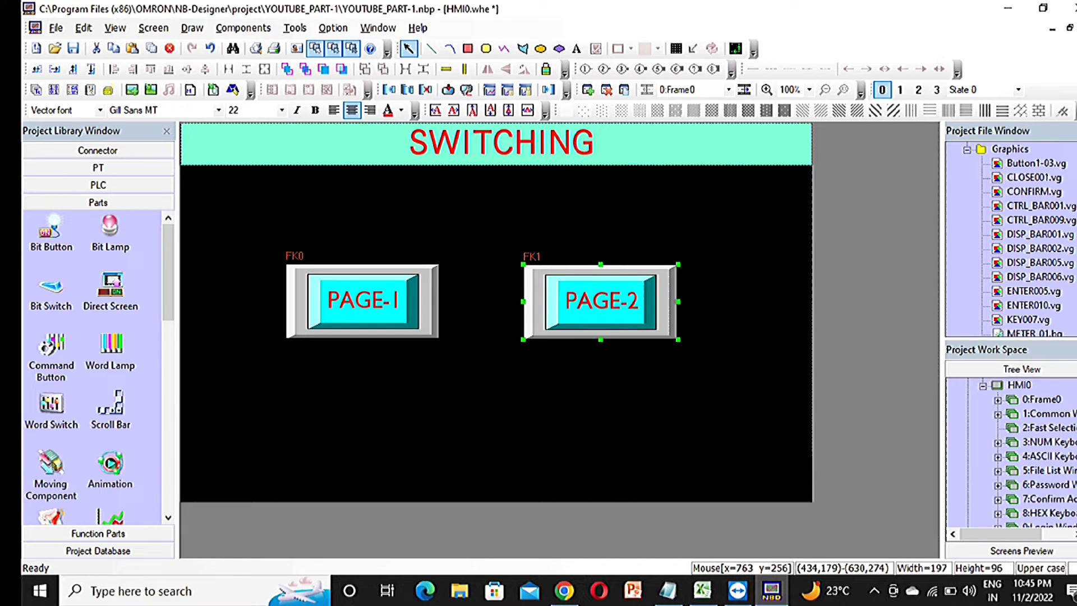
{"action": "scroll", "coordinate": [1010, 449], "scroll_direction": "down", "scroll_amount": 2}
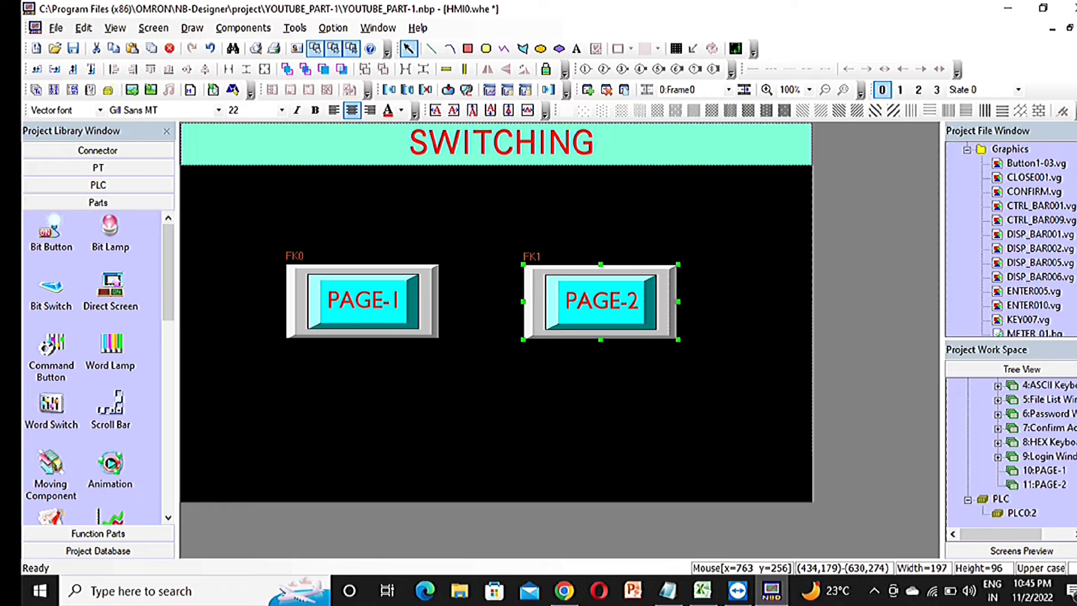
{"action": "key", "text": "Escape"}
{"action": "key", "text": "ctrl+a"}
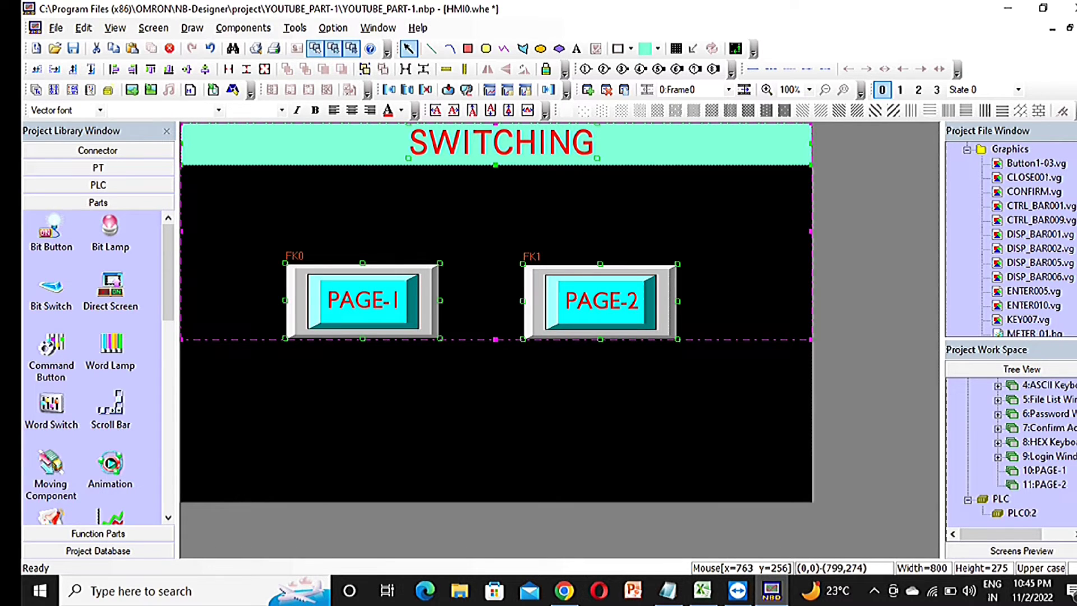
{"action": "double_click", "coordinate": [1043, 470]}
{"action": "key", "text": "ctrl+v"}
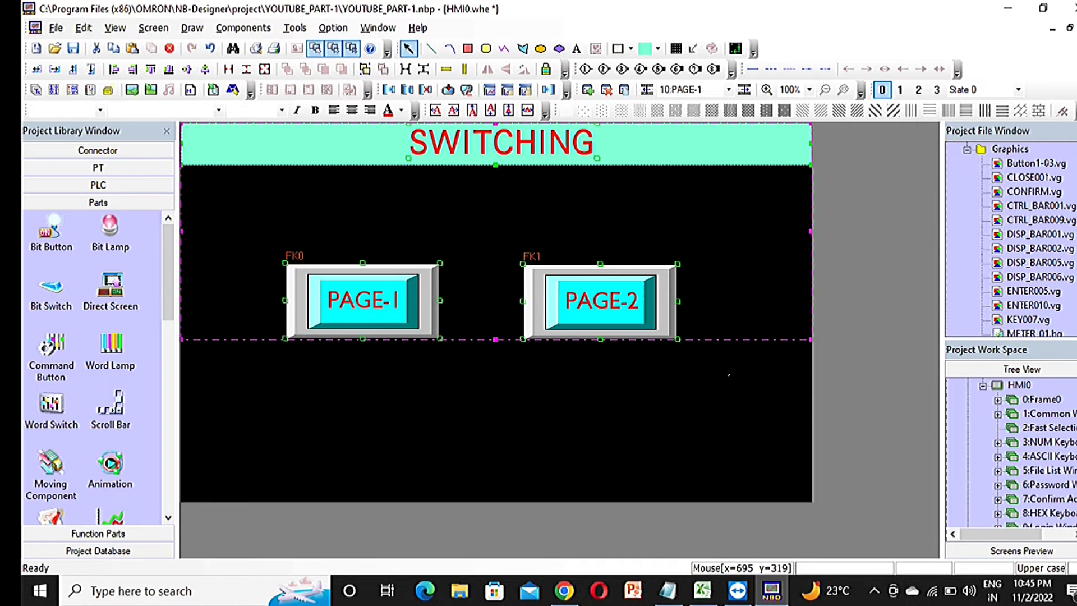
Step: Change the SWITCHING title text on the PAGE-1 screen to PAGE-1
{"action": "double_click", "coordinate": [431, 141]}
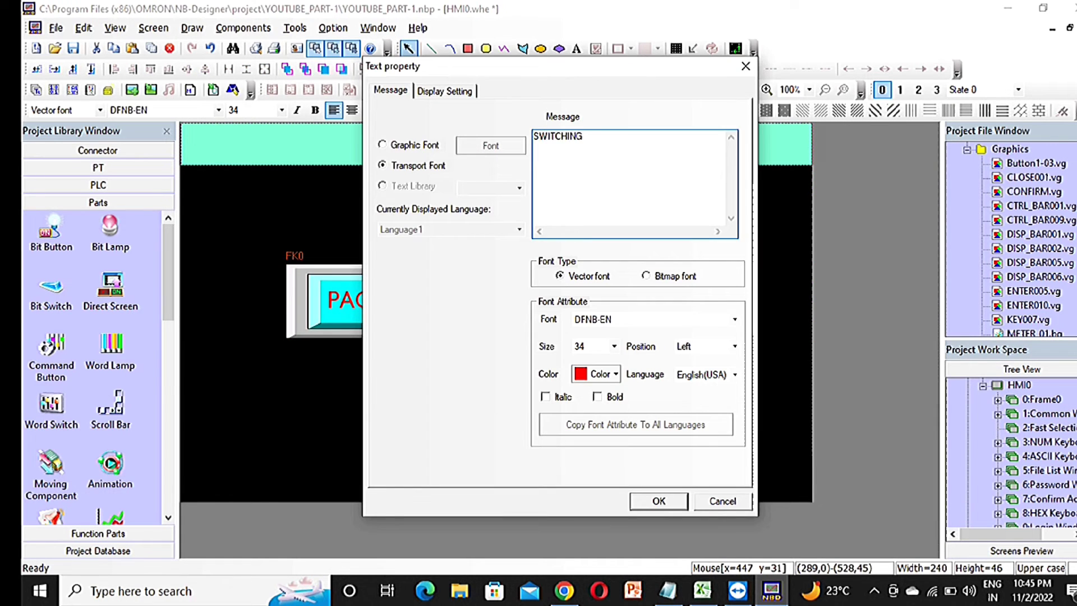
{"action": "key", "text": "ctrl+a"}
{"action": "type", "text": "MP"}
{"action": "key", "text": "BackSpace"}
{"action": "key", "text": "BackSpace"}
{"action": "type", "text": "A"}
{"action": "key", "text": "BackSpace"}
{"action": "type", "text": "PAGE-1"}
{"action": "key", "text": "Return"}
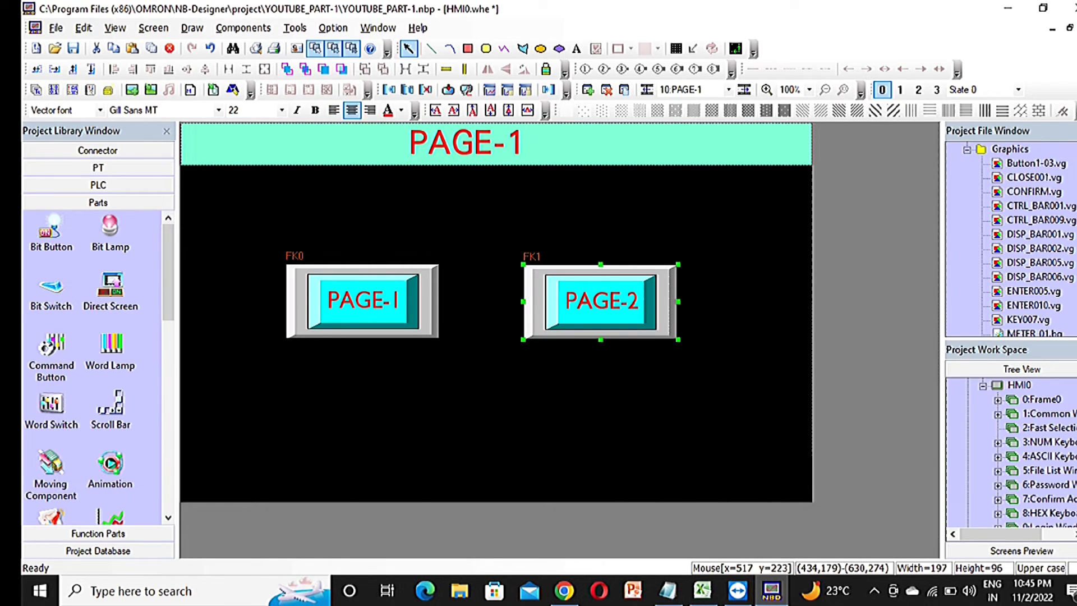
Step: Delete the PAGE-2 key from the PAGE-1 screen and set the remaining key's change screen target to 0:Frame0
{"action": "key", "text": "Delete"}
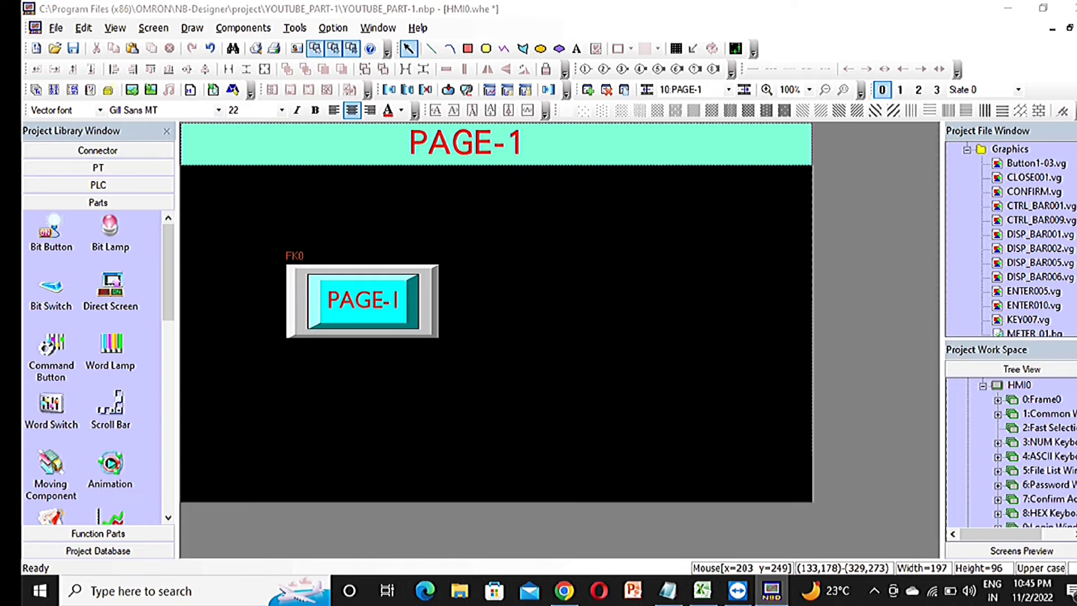
{"action": "double_click", "coordinate": [341, 320]}
{"action": "left_click", "coordinate": [561, 101]}
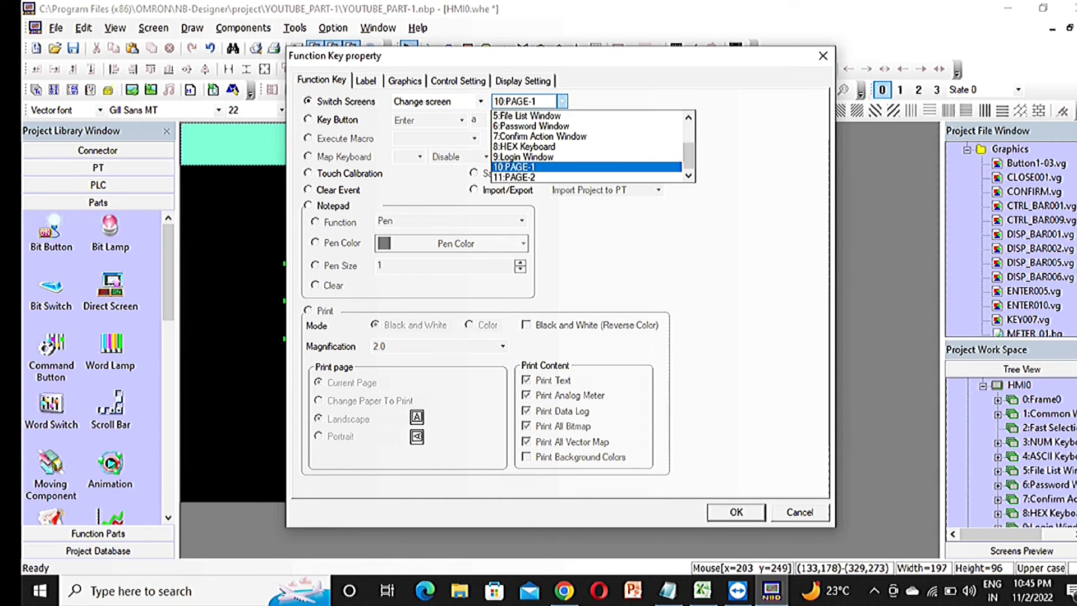
{"action": "scroll", "coordinate": [589, 145], "scroll_direction": "up", "scroll_amount": 2}
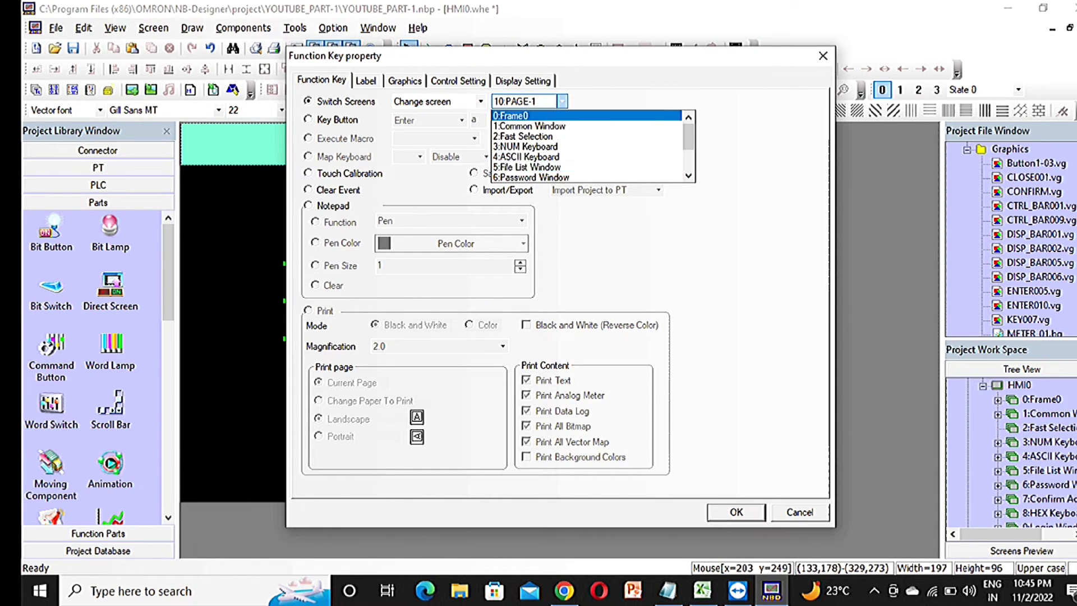
{"action": "key", "text": "Escape"}
{"action": "key", "text": "shift+Tab"}
{"action": "key", "text": "Tab"}
Step: Set the remaining key's label message to HOME, copy the text to all states and apply the properties
{"action": "key", "text": "ctrl+Tab"}
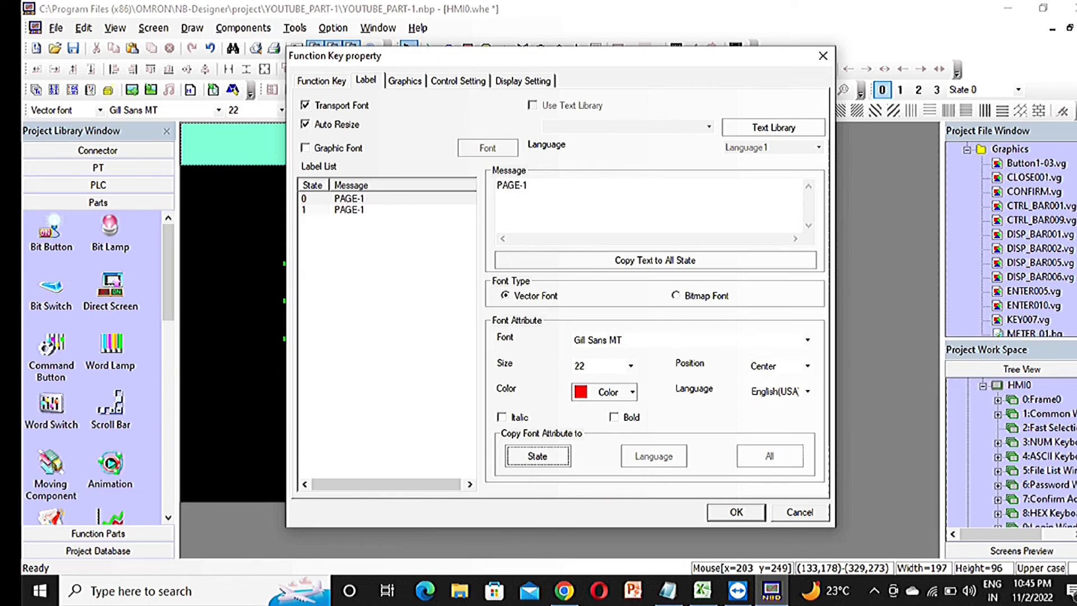
{"action": "left_click", "coordinate": [512, 185]}
{"action": "type", "text": "HOME"}
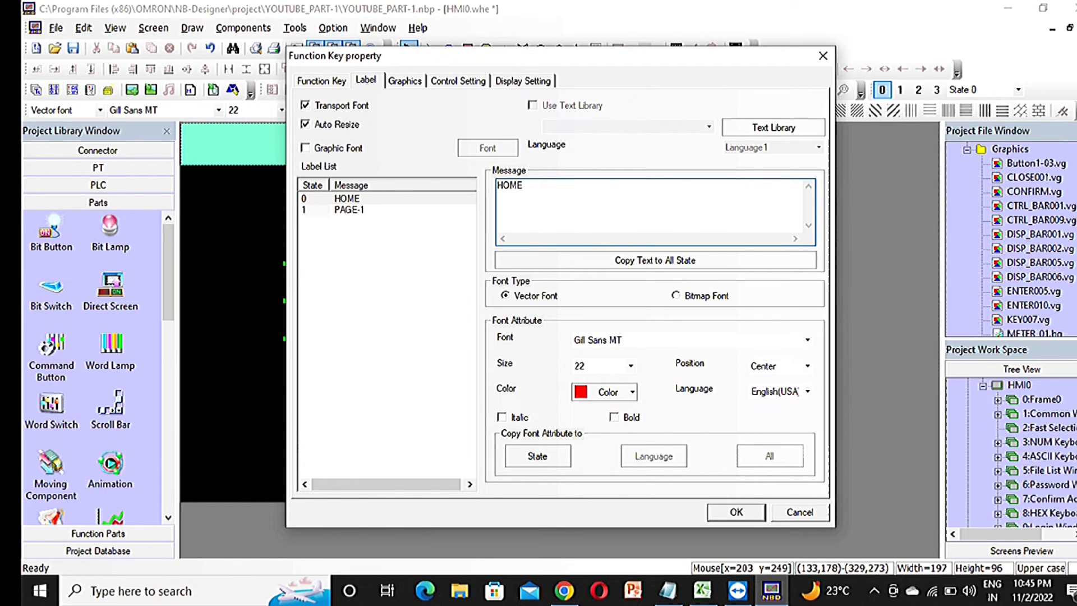
{"action": "key", "text": "Tab"}
{"action": "key", "text": "Return"}
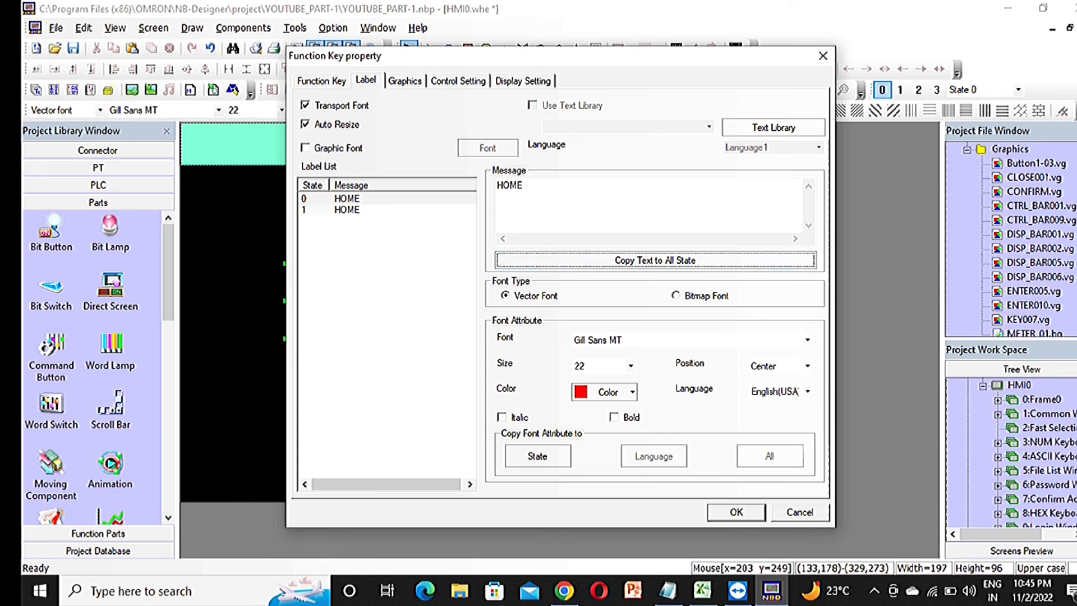
{"action": "key", "text": "Return"}
Step: Move the HOME key below the title and shift the PAGE-1 title towards the banner's centre, to about X 321
{"action": "left_click_drag", "start_coordinate": [366, 292], "coordinate": [478, 260]}
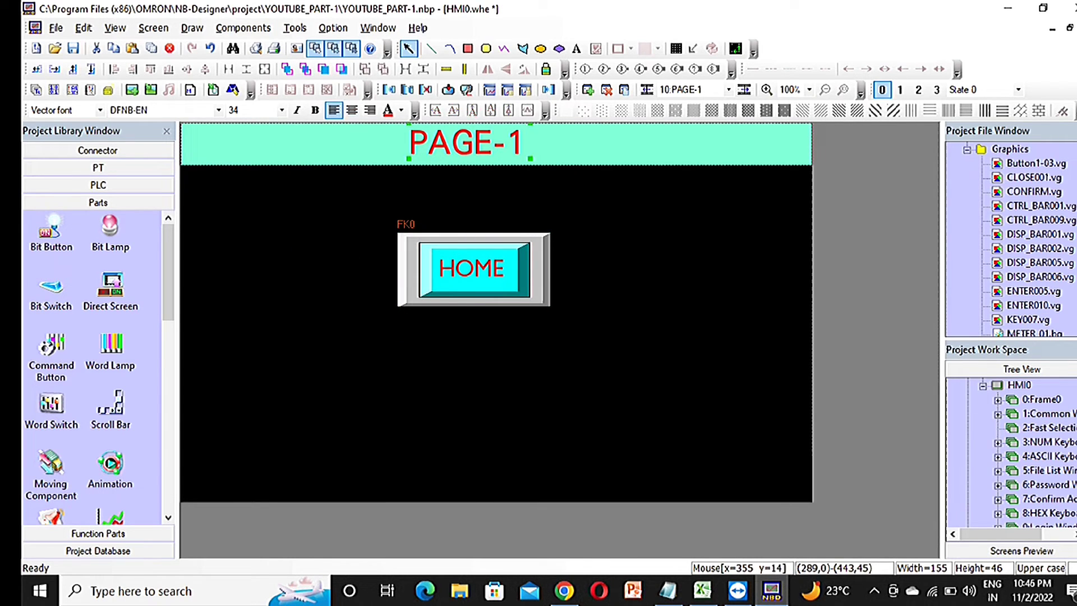
{"action": "left_click", "coordinate": [486, 135]}
{"action": "left_click_drag", "start_coordinate": [482, 135], "coordinate": [508, 135]}
{"action": "left_click", "coordinate": [694, 299]}
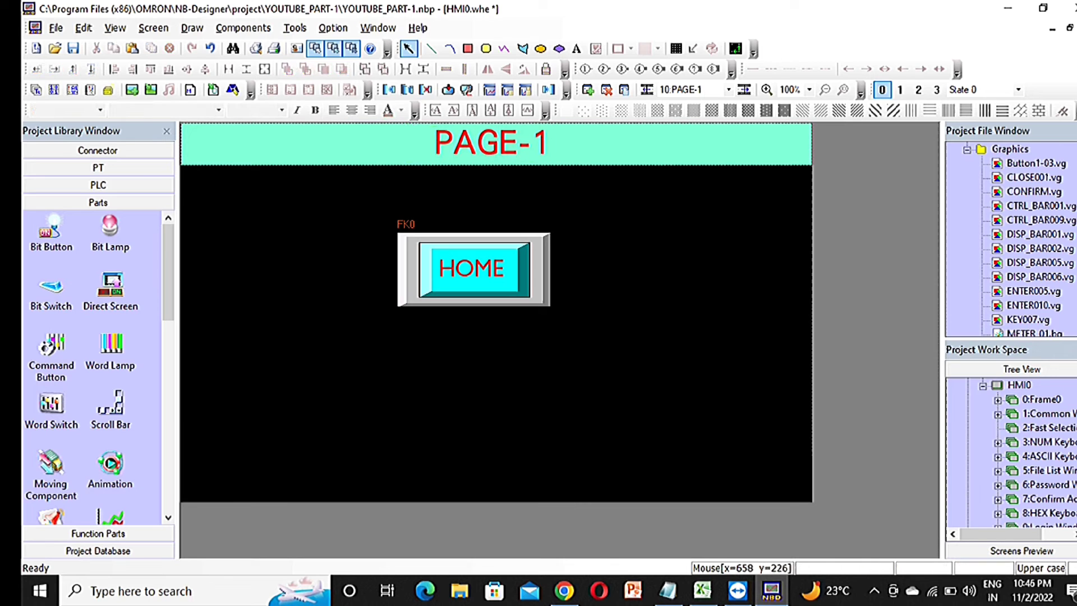
Step: Copy the title banner and HOME key from the PAGE-1 screen into the PAGE-2 screen
{"action": "key", "text": "ctrl+a"}
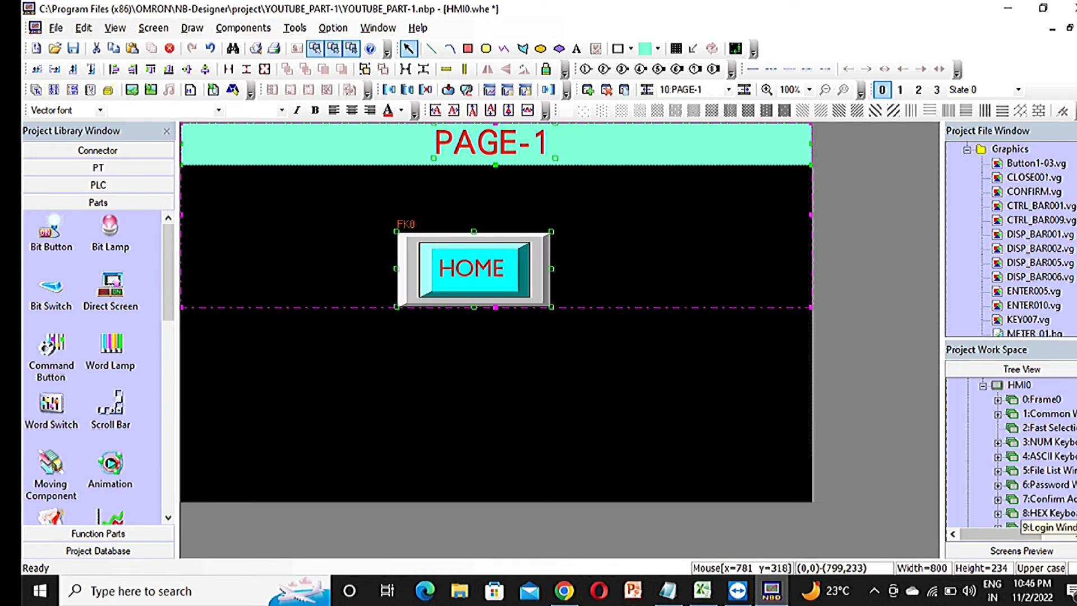
{"action": "scroll", "coordinate": [1010, 449], "scroll_direction": "down", "scroll_amount": 2}
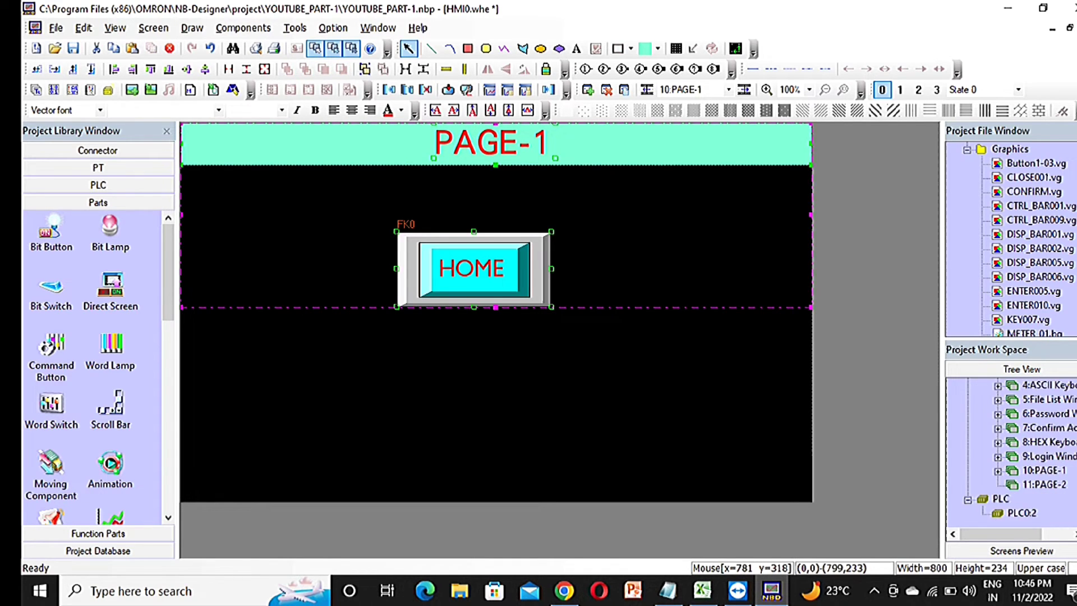
{"action": "double_click", "coordinate": [1043, 484]}
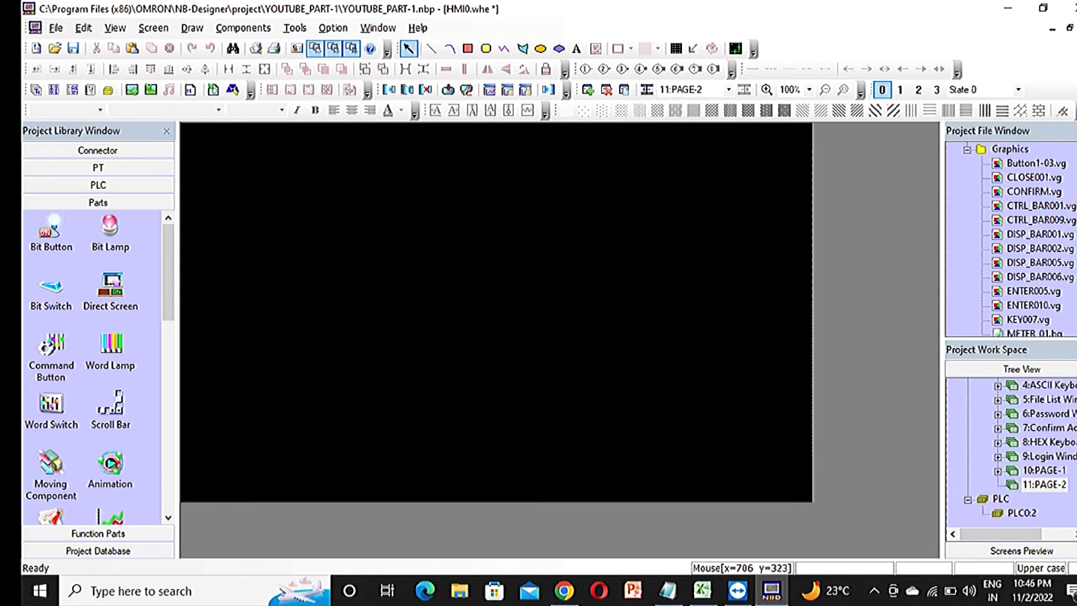
{"action": "key", "text": "ctrl+v"}
{"action": "double_click", "coordinate": [738, 378]}
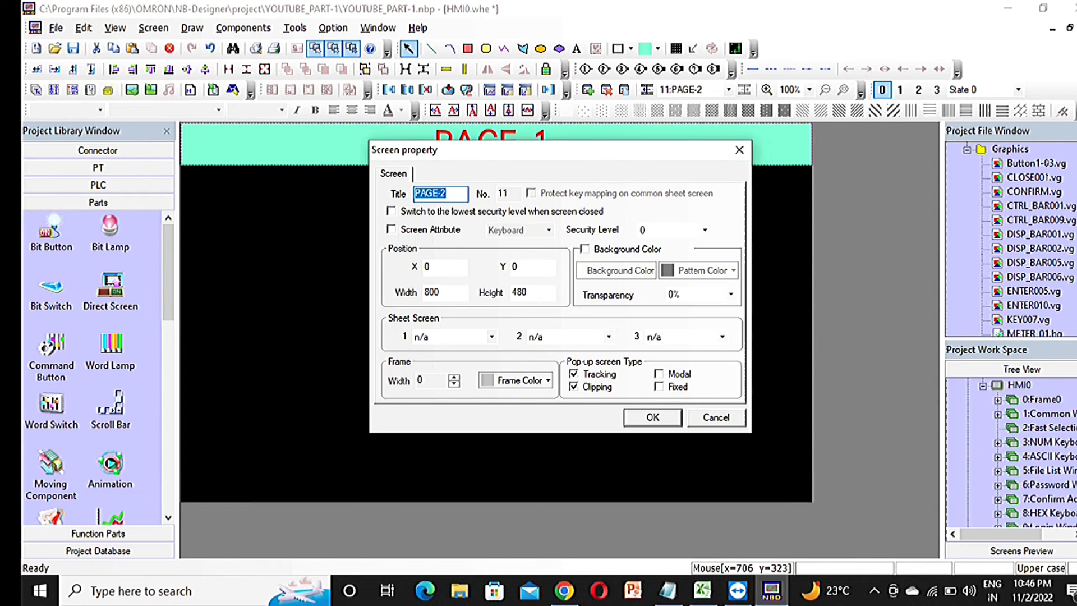
{"action": "left_click", "coordinate": [739, 149]}
Step: Change the title text on the PAGE-2 screen to PAGE-2
{"action": "double_click", "coordinate": [425, 136]}
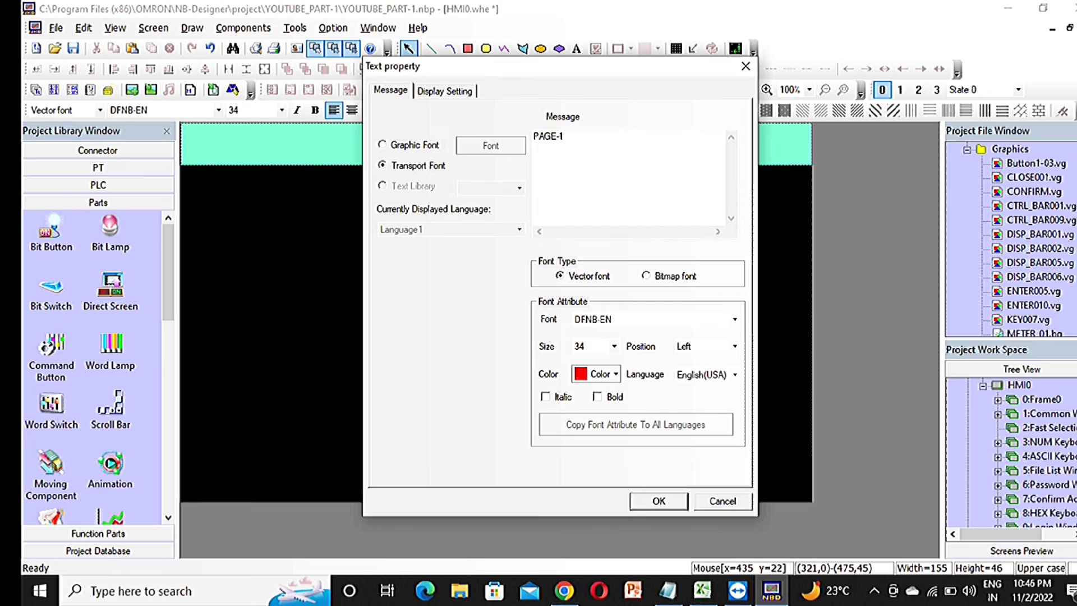
{"action": "left_click", "coordinate": [563, 136]}
{"action": "key", "text": "BackSpace"}
{"action": "type", "text": "2"}
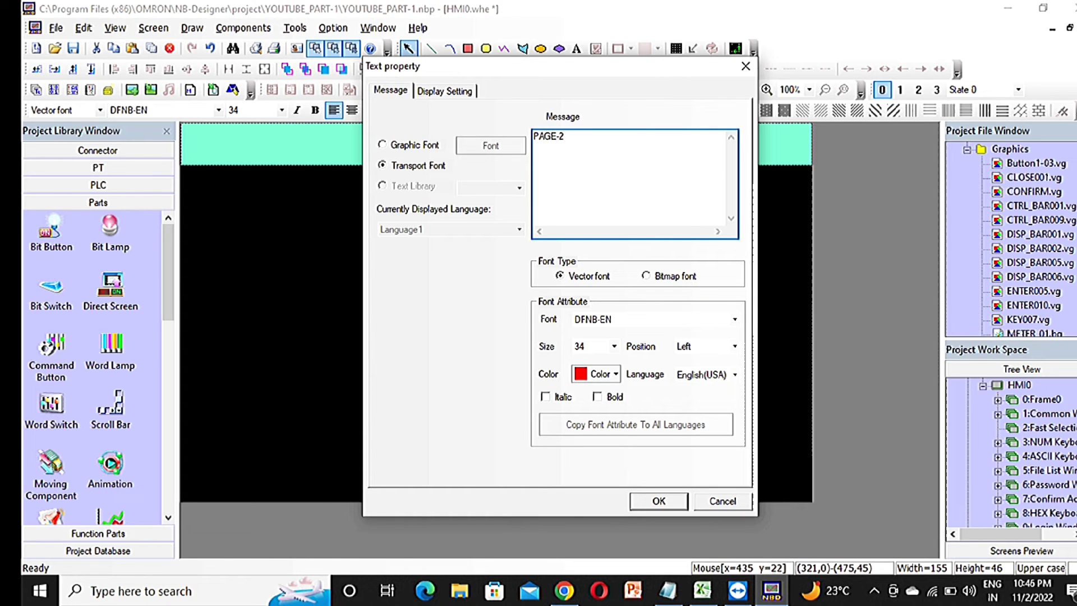
{"action": "left_click", "coordinate": [659, 501]}
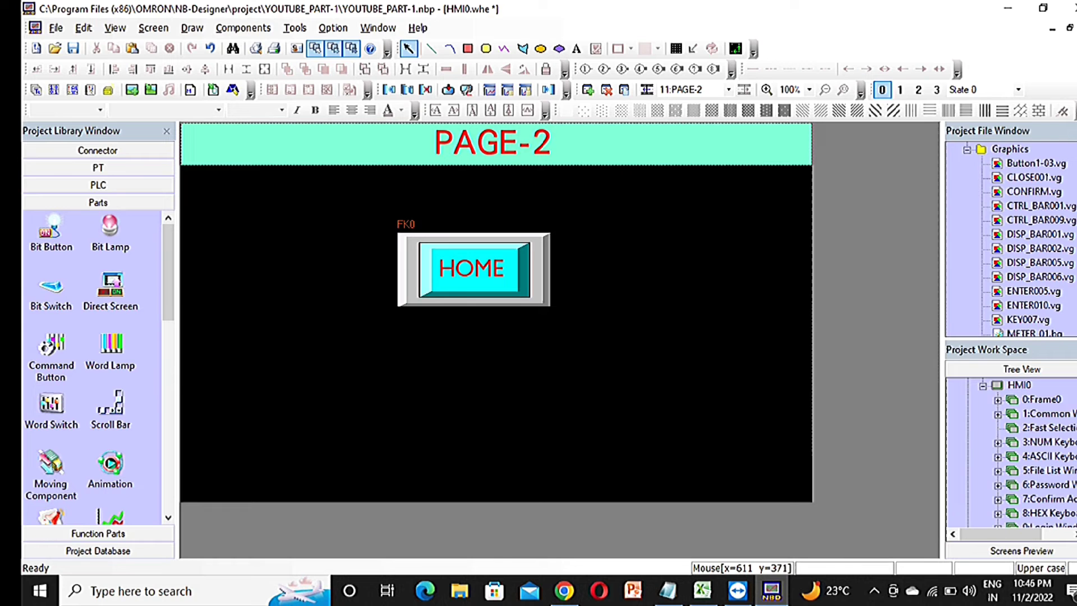
Step: Save the project and compile it
{"action": "key", "text": "ctrl+s"}
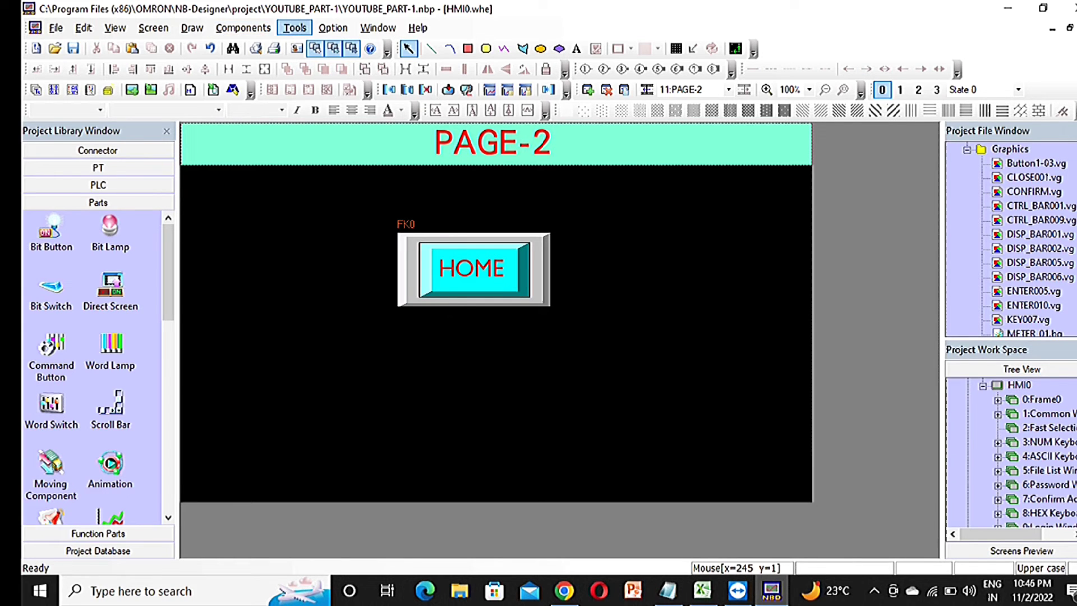
{"action": "left_click", "coordinate": [294, 27]}
{"action": "left_click", "coordinate": [319, 45]}
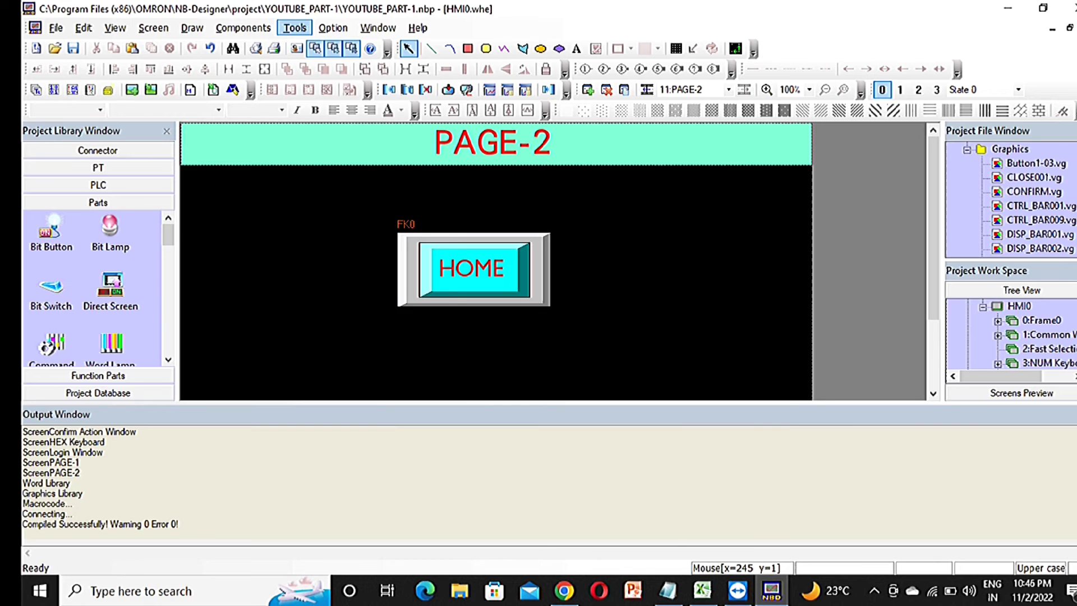
Step: Run the offline test of the compiled project to check the page switching, and close the simulated panel
{"action": "left_click", "coordinate": [295, 27]}
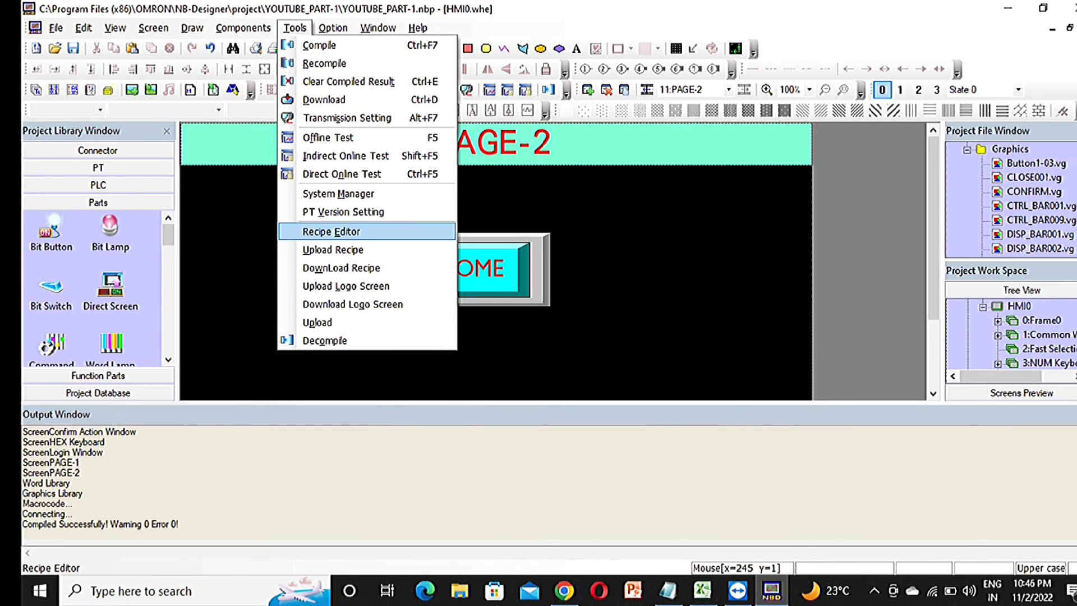
{"action": "key", "text": "Return"}
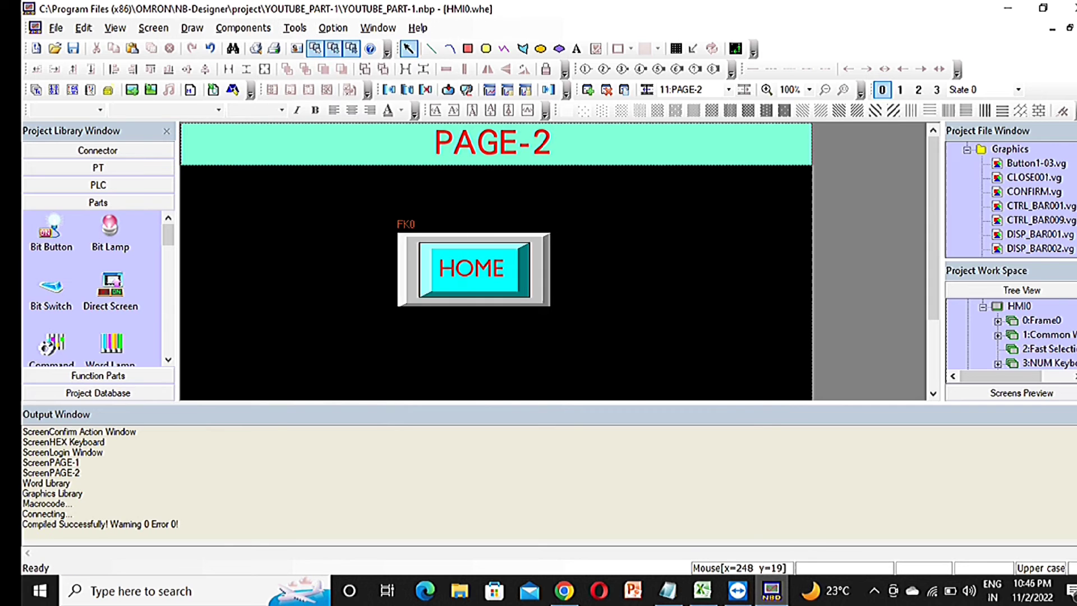
{"action": "key", "text": "Return"}
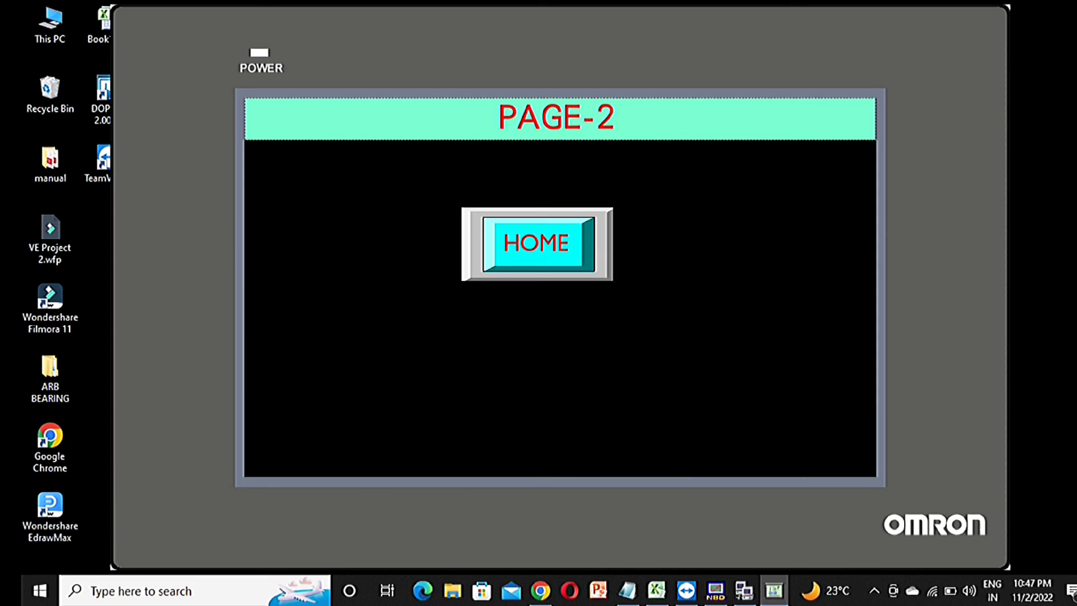
{"action": "right_click", "coordinate": [958, 74]}
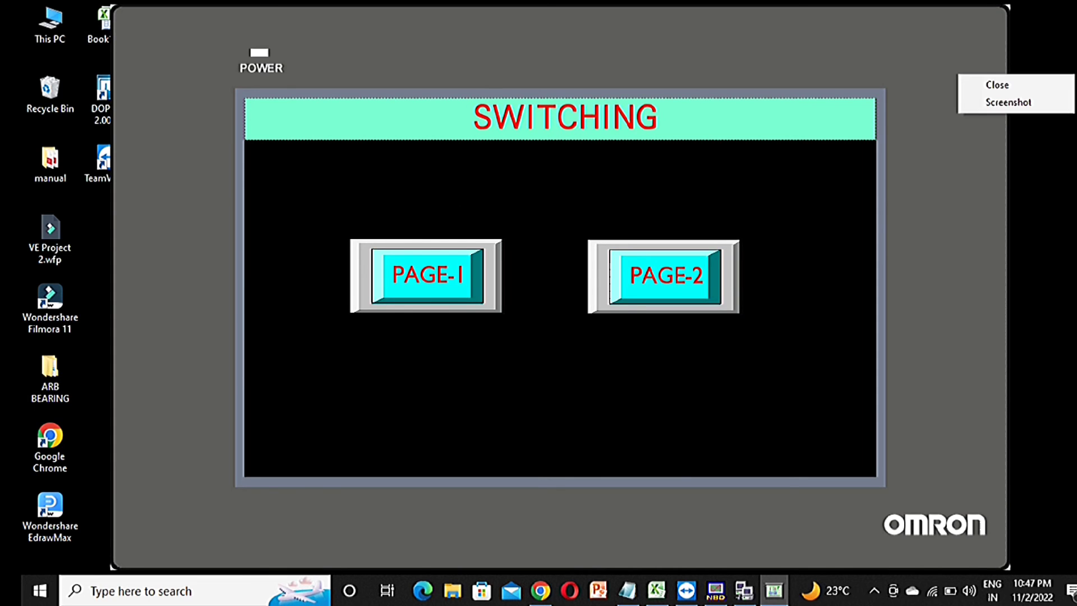
{"action": "left_click", "coordinate": [997, 84]}
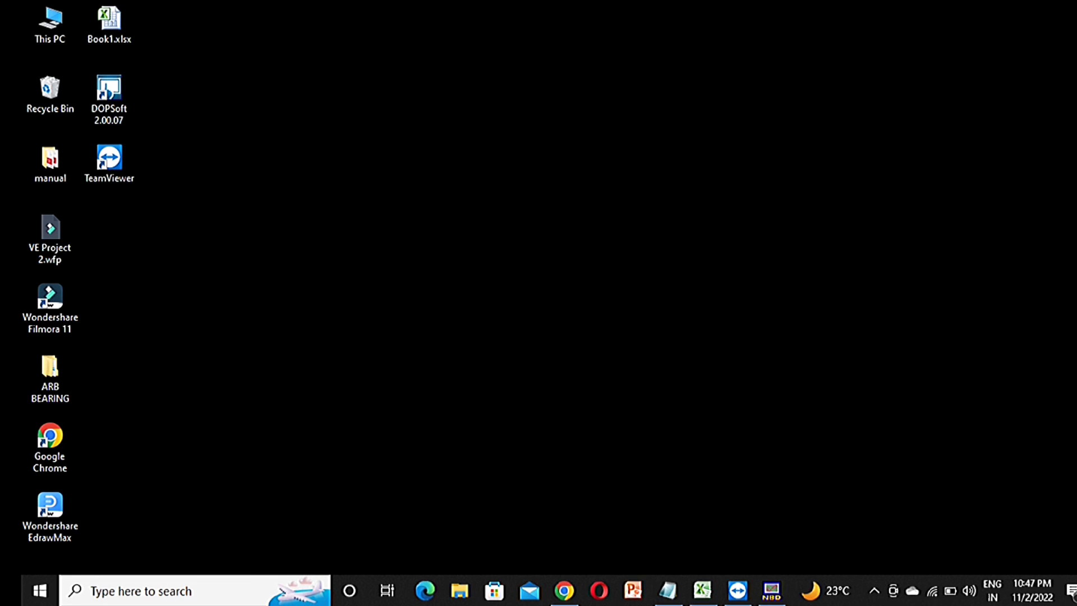